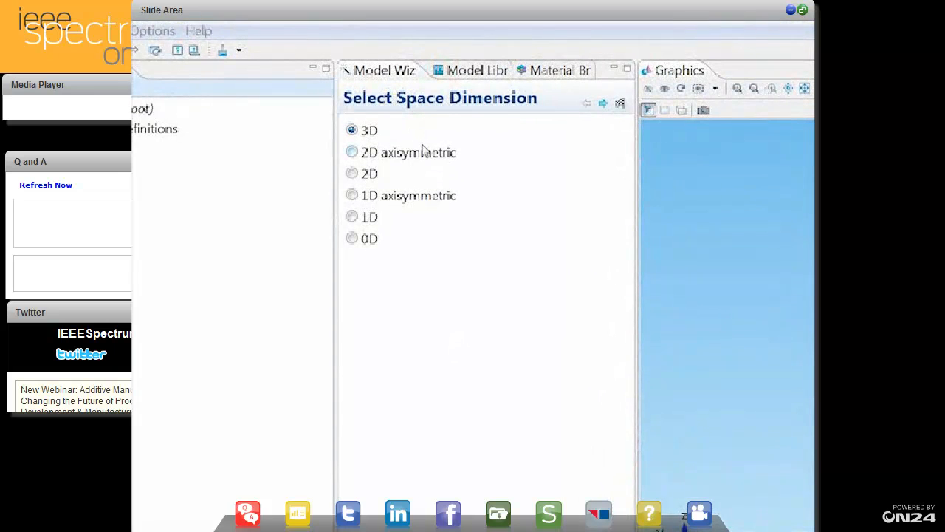
- Keep the 3D space dimension and add the Induction Heating (ih) physics from the Electromagnetic Heating group under Heat Transfer
click(603, 104)
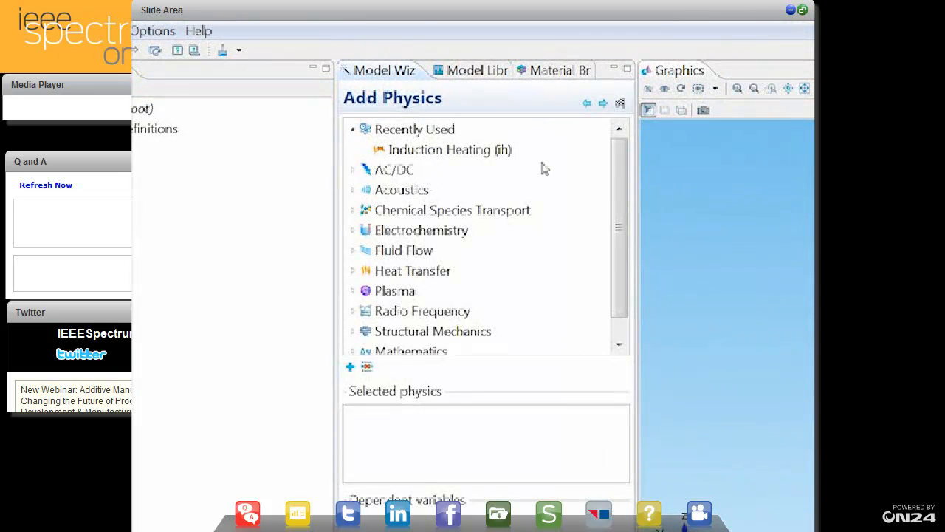
click(353, 271)
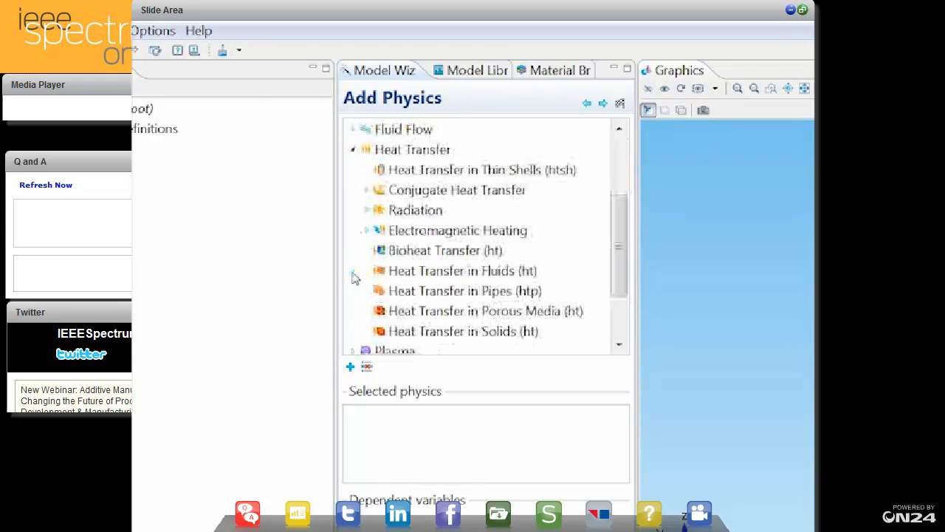
click(367, 230)
click(436, 253)
right_click(436, 254)
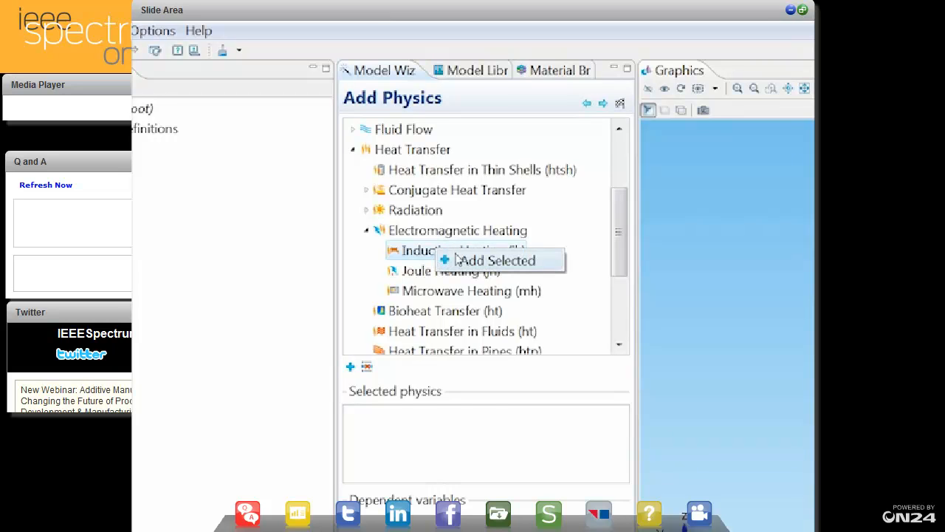
click(459, 260)
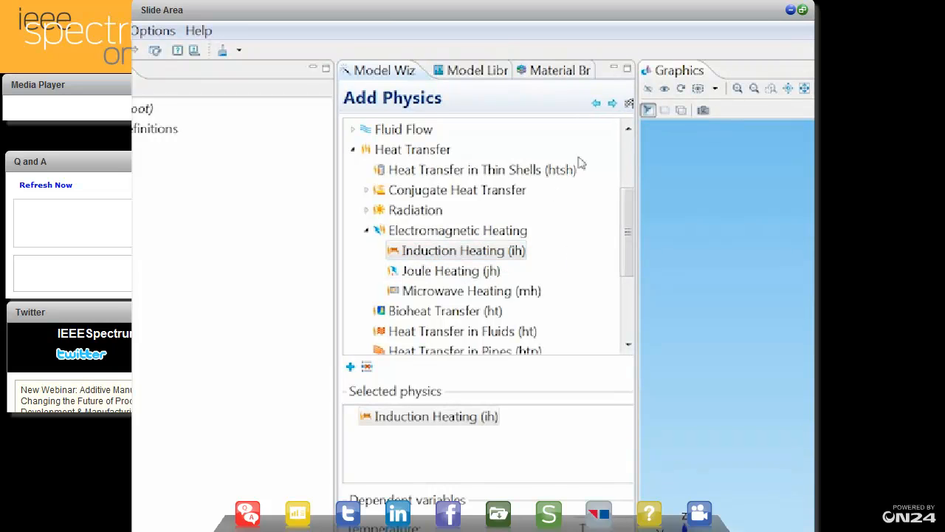
- Choose the Frequency-Stationary preset study and finish the model setup
click(612, 102)
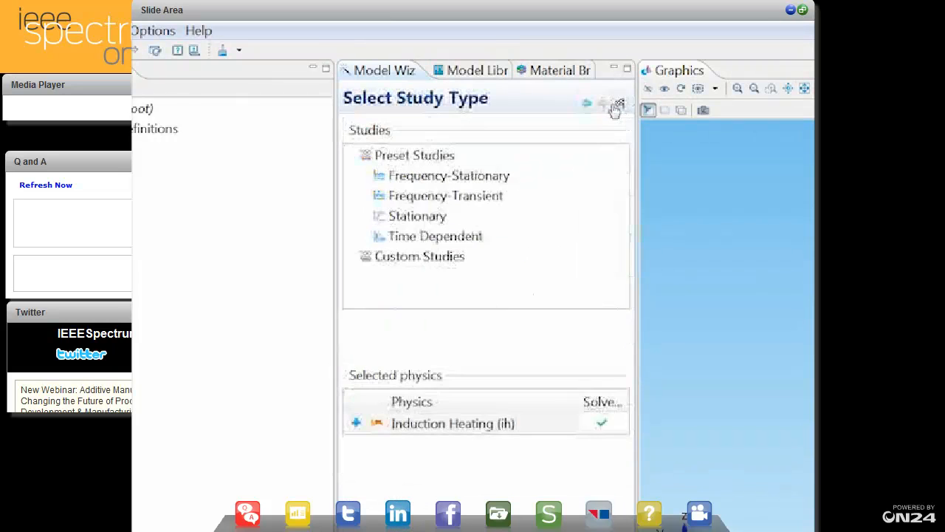
click(430, 181)
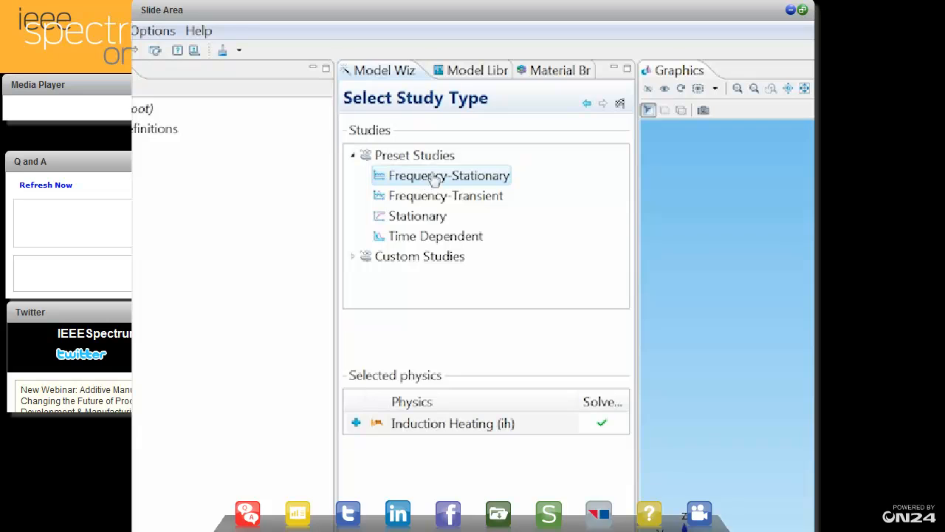
click(621, 105)
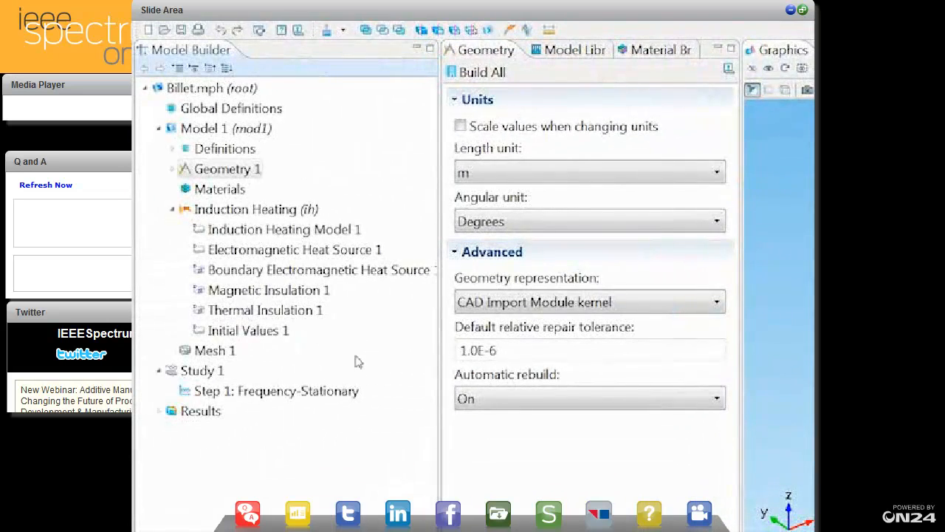
- Insert the geometry sequence from the billet_geom file into Geometry 1
right_click(231, 170)
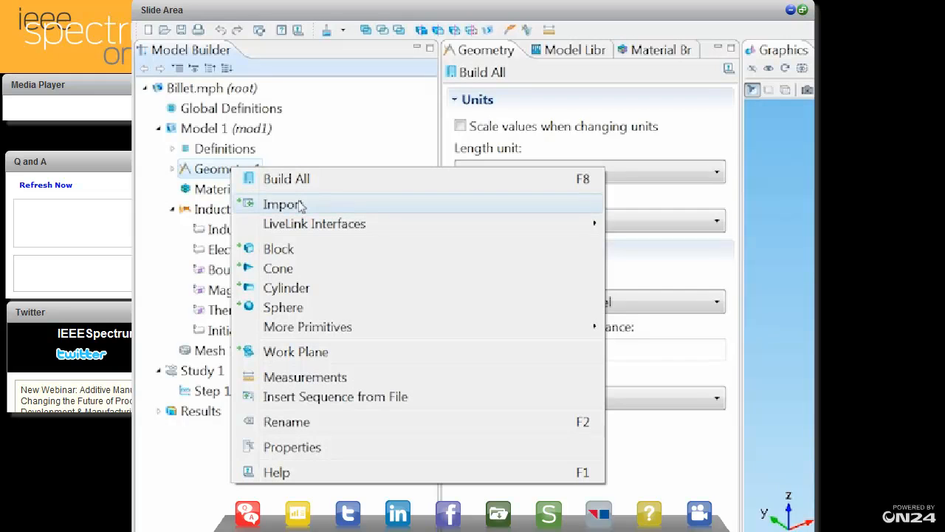
mouse_move(305, 225)
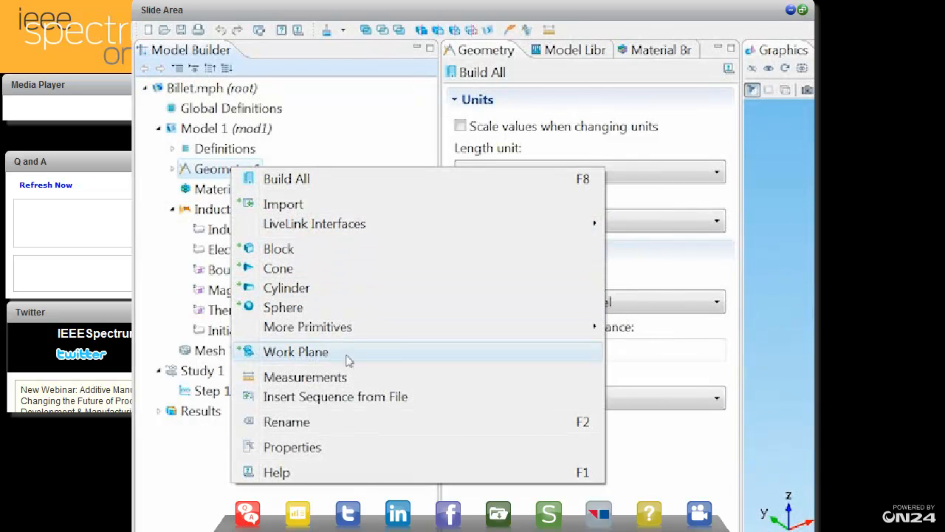
click(372, 402)
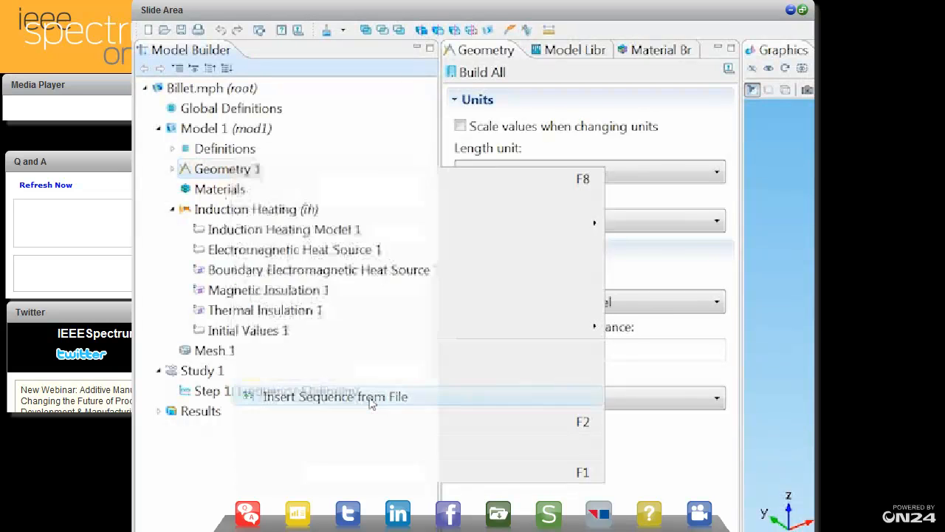
click(436, 451)
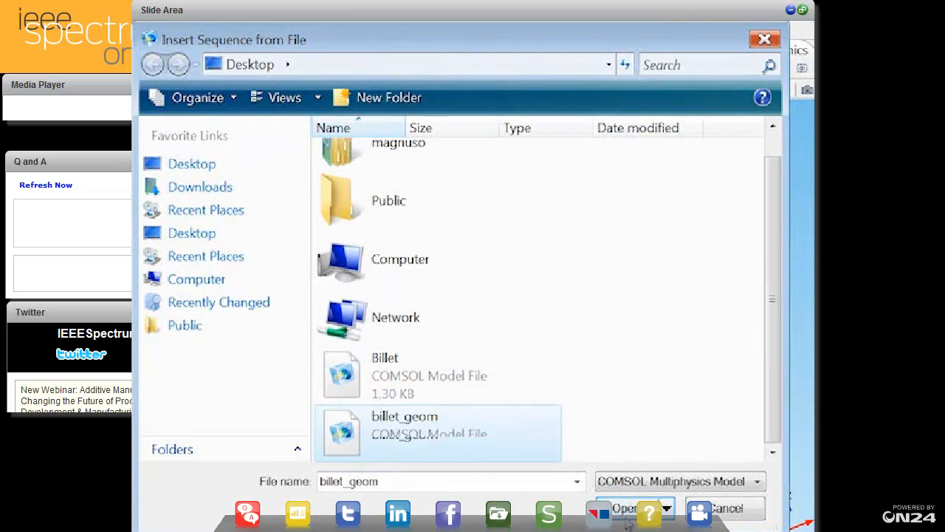
click(623, 508)
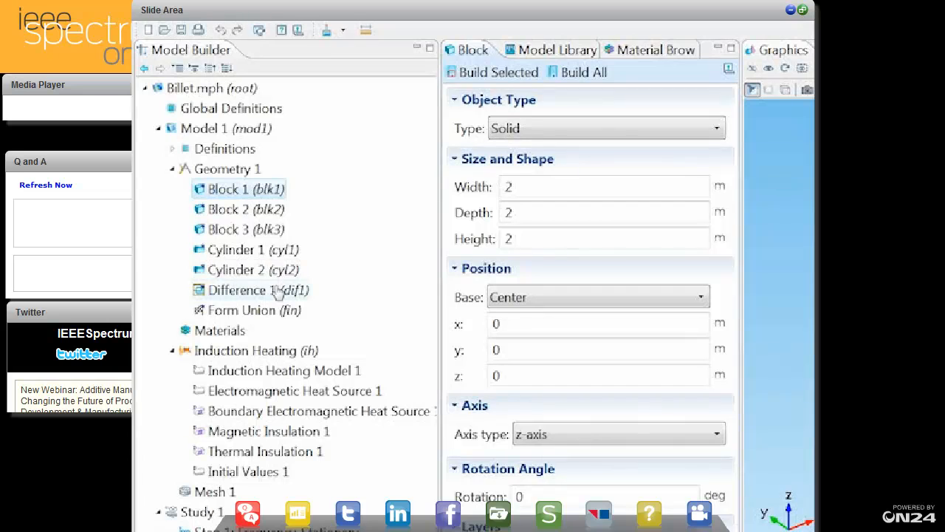
- Build the Form Union geometry and display it in wireframe
click(274, 318)
right_click(274, 319)
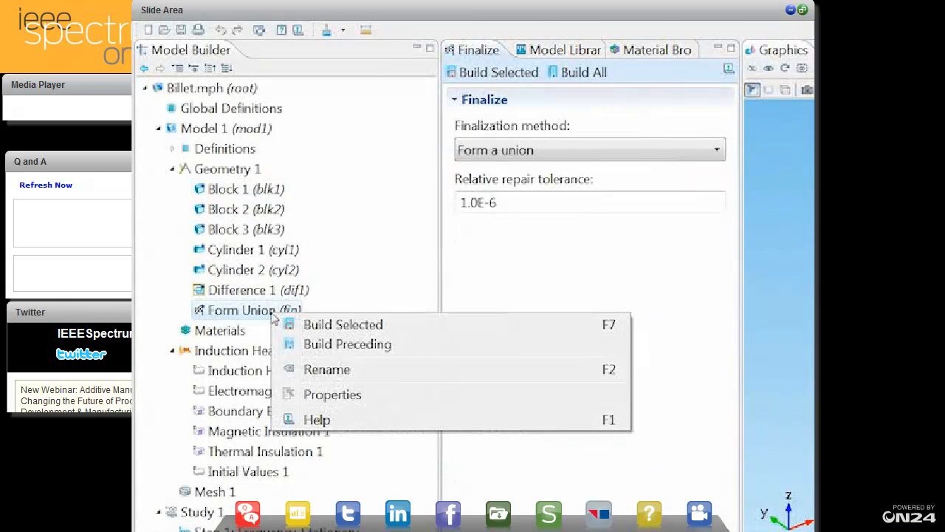
click(342, 322)
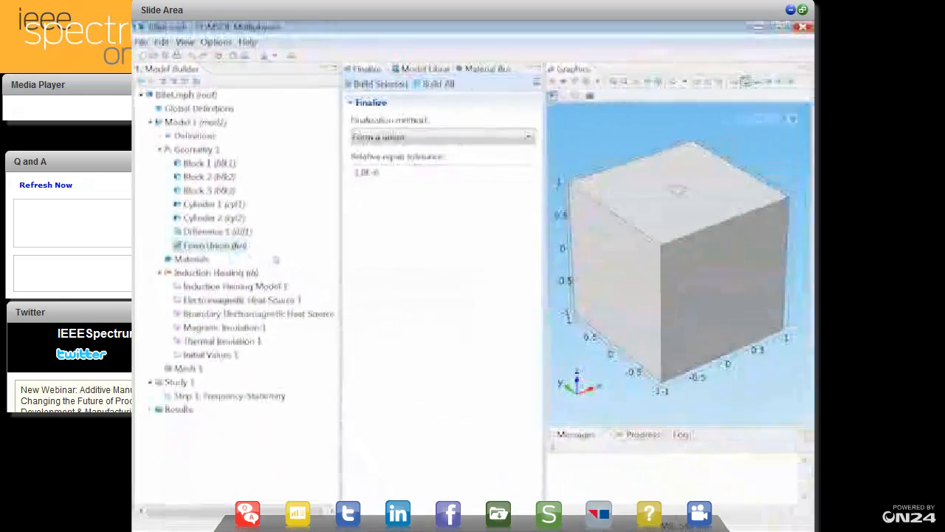
click(575, 97)
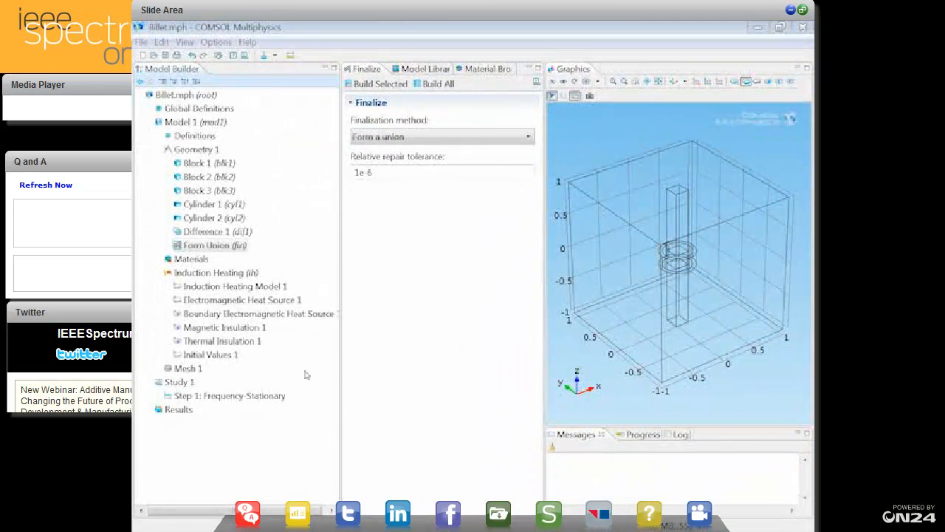
- Add the built-in material Air to the model for all domains
right_click(197, 264)
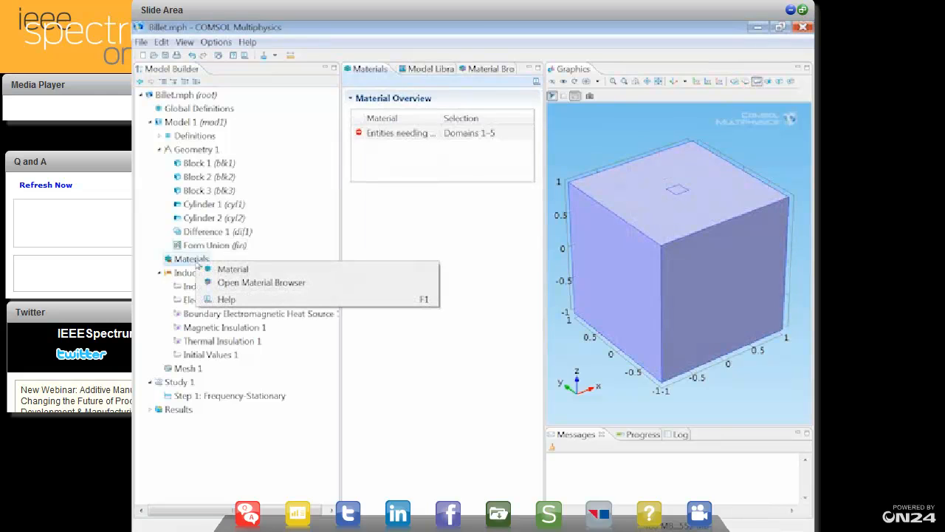
click(246, 282)
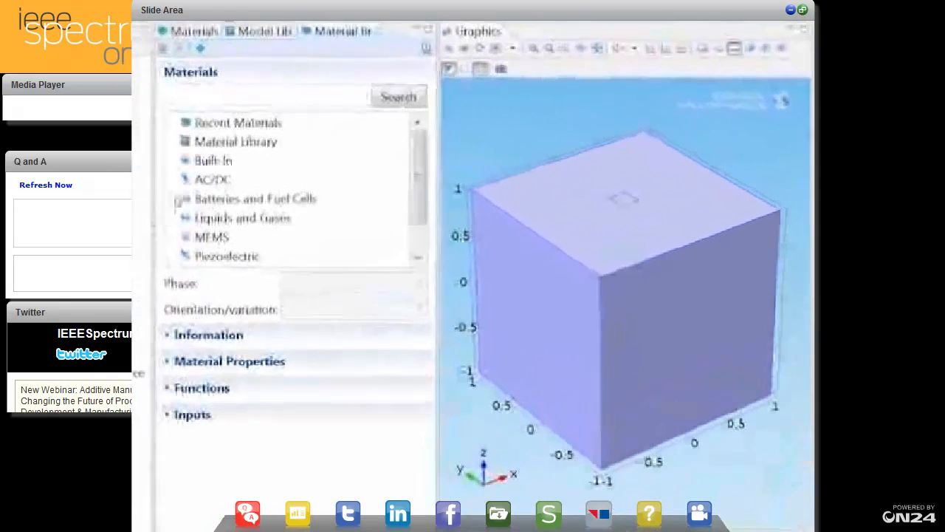
click(356, 161)
click(208, 141)
right_click(209, 143)
click(267, 156)
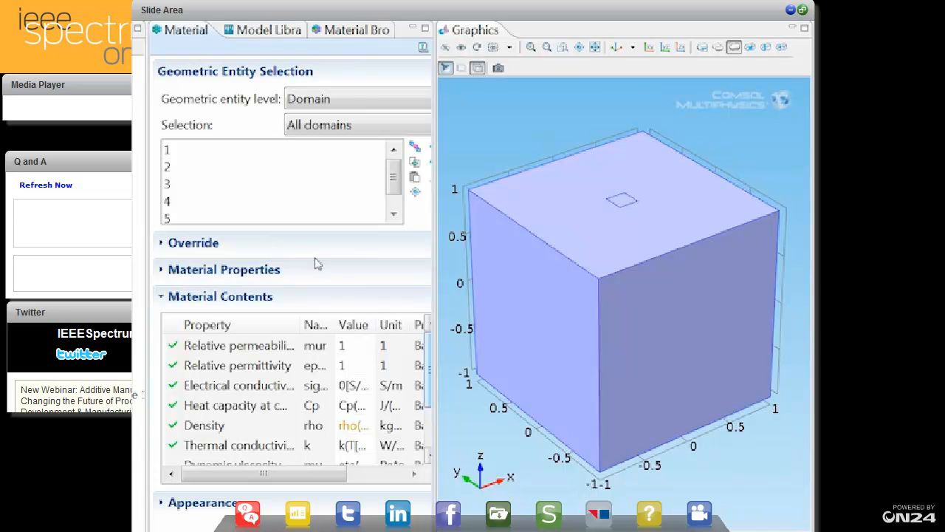
- Set the electrical conductivity of Air to 1[S/m]
click(348, 389)
click(347, 388)
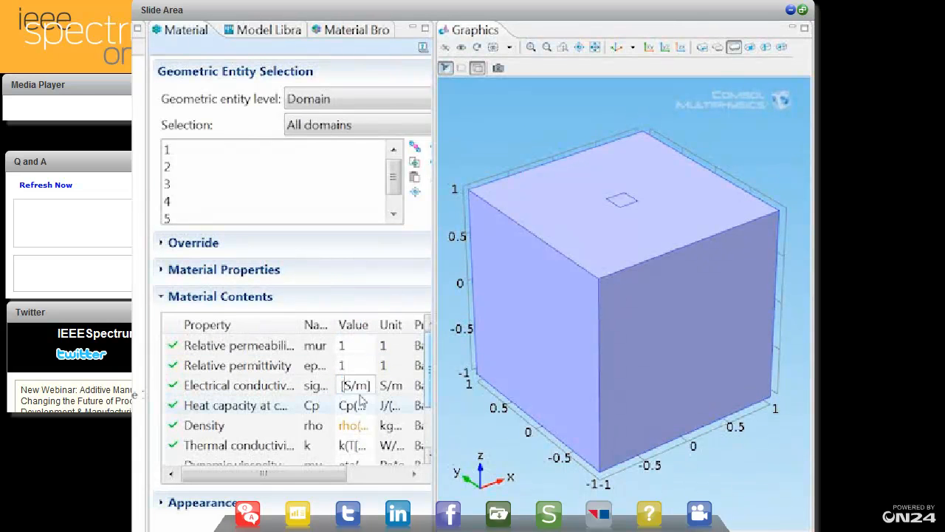
text(1)
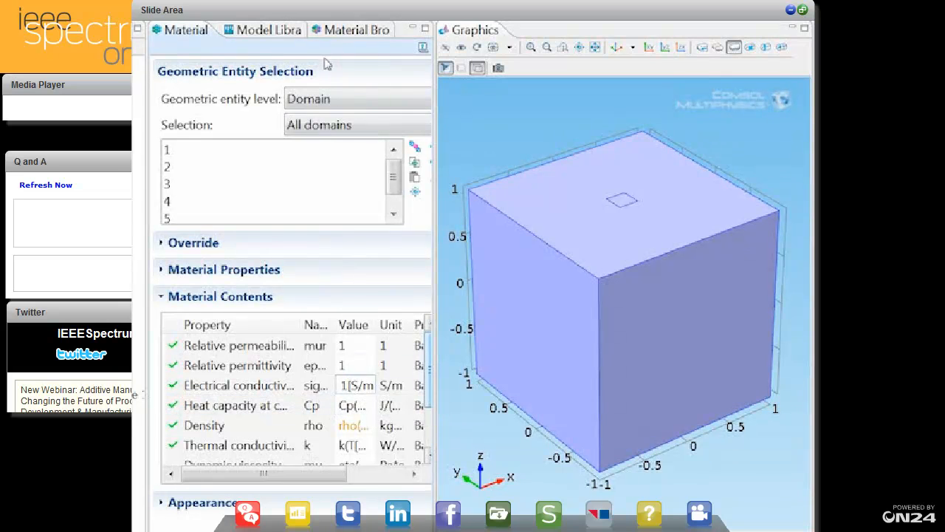
- Add the built-in material Iron and assign it to the three billet domains 3, 4 and 5
click(335, 31)
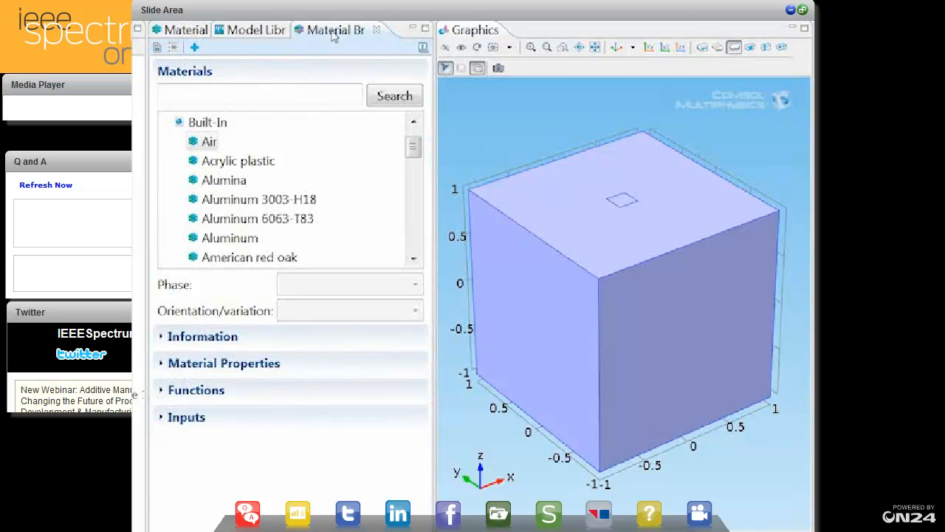
drag(415, 151, 410, 192)
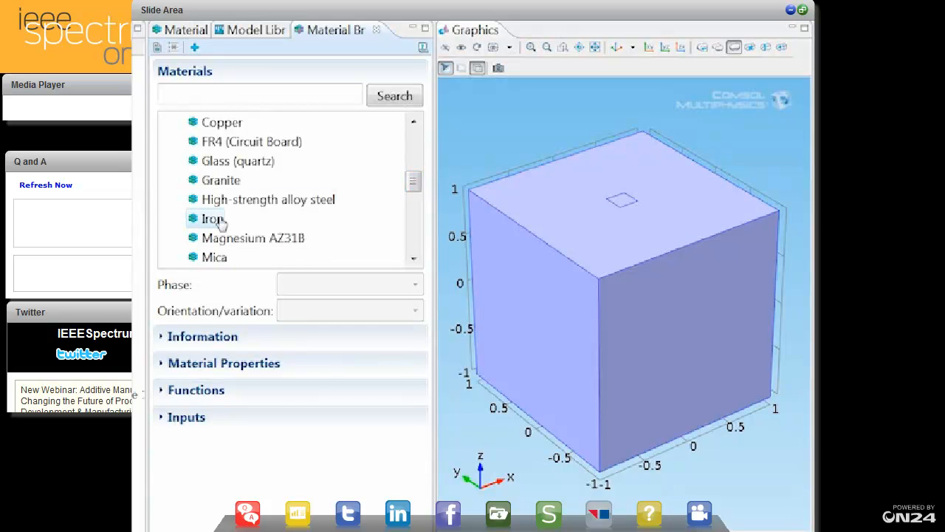
right_click(220, 223)
click(268, 229)
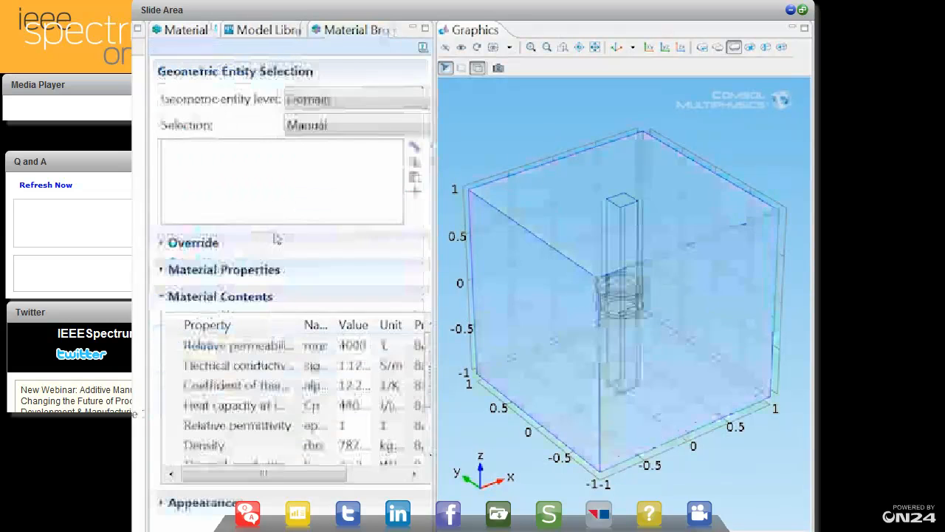
click(620, 243)
click(621, 236)
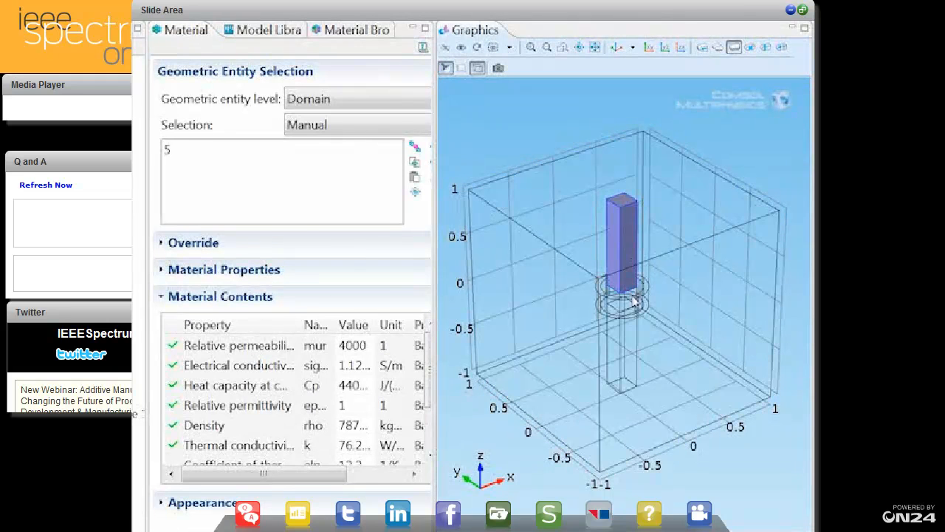
click(631, 304)
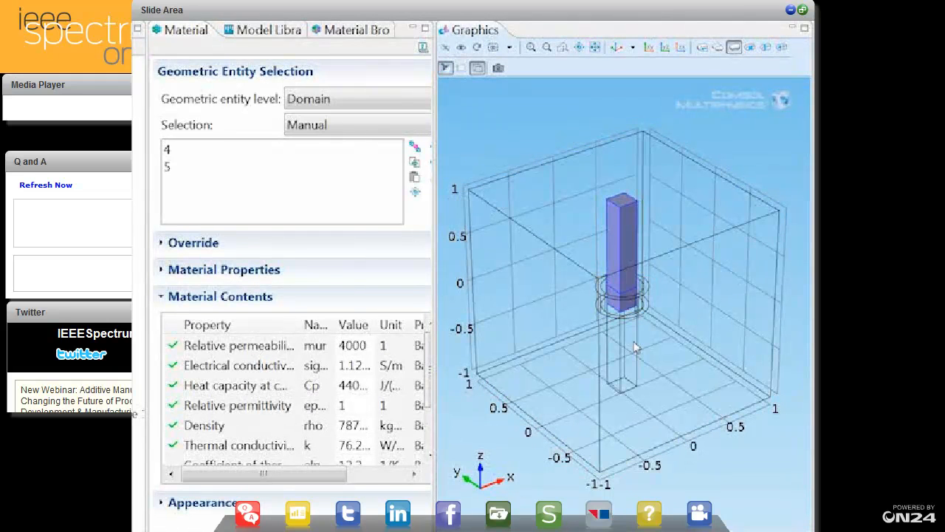
click(633, 349)
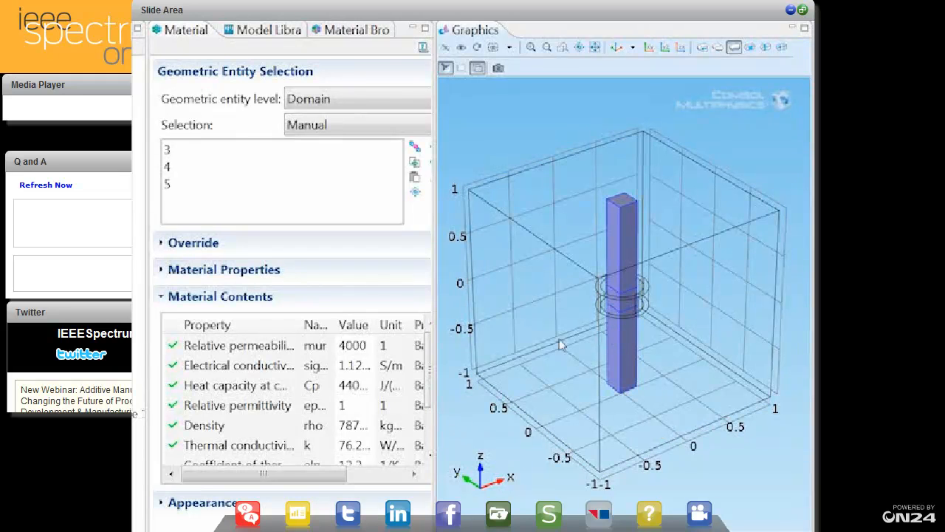
- Set the relative permeability of Iron to 1, and open the Air material to check its domain assignment
double_click(356, 347)
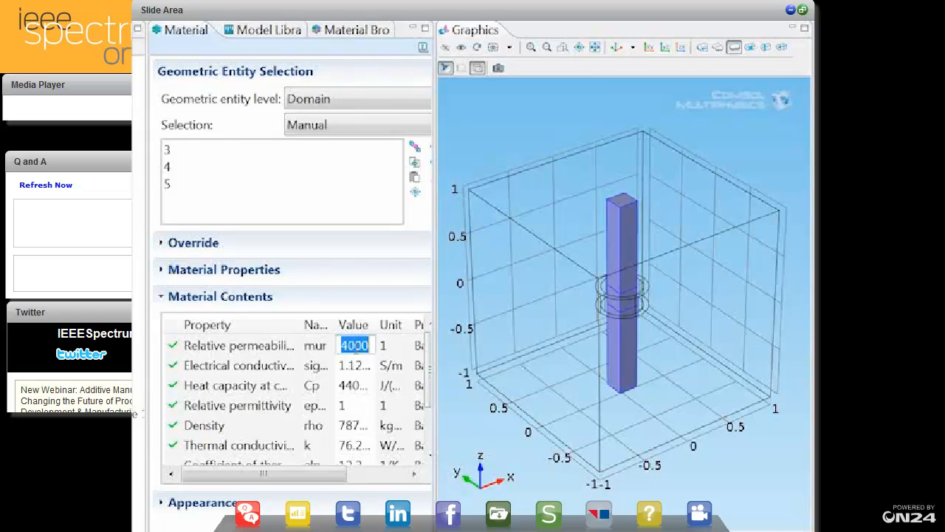
text(1)
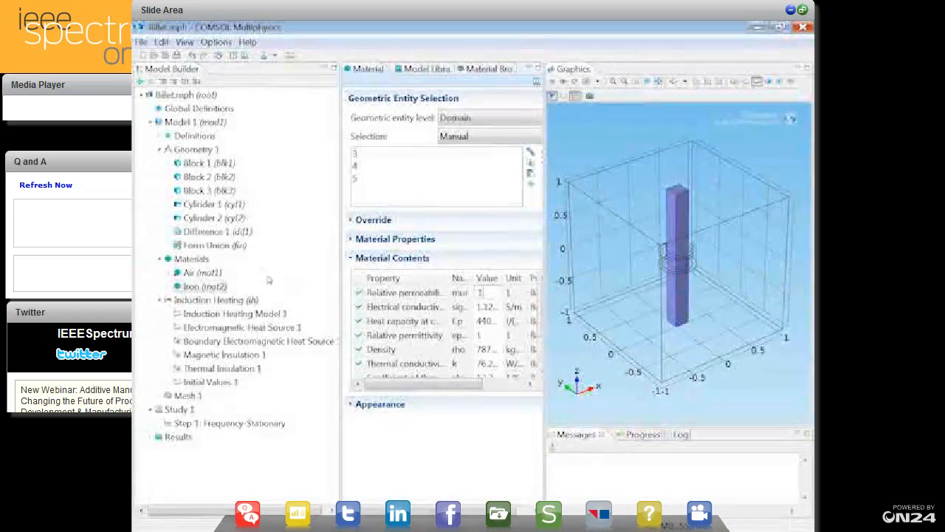
click(214, 273)
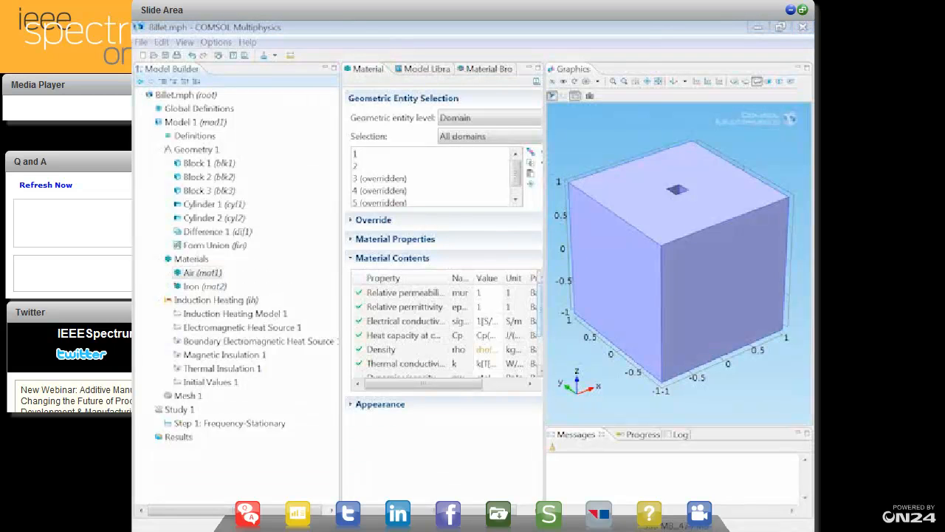
- Add an Ampère's Law domain feature to the Induction Heating physics and assign it to domains 1 and 2
click(231, 316)
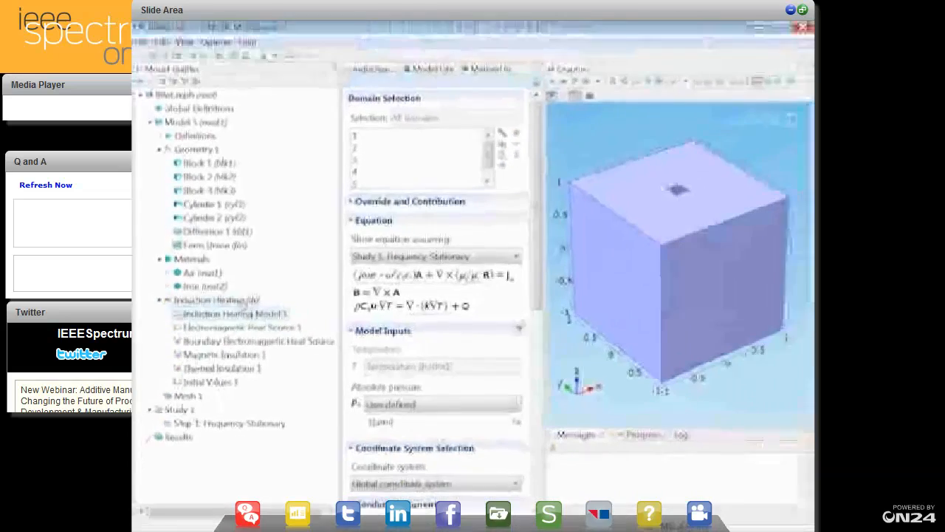
right_click(255, 269)
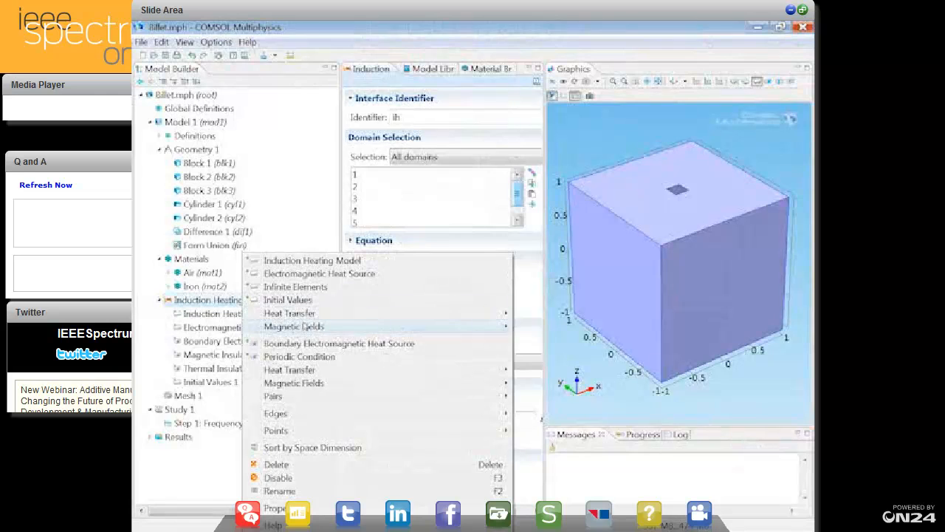
mouse_move(335, 332)
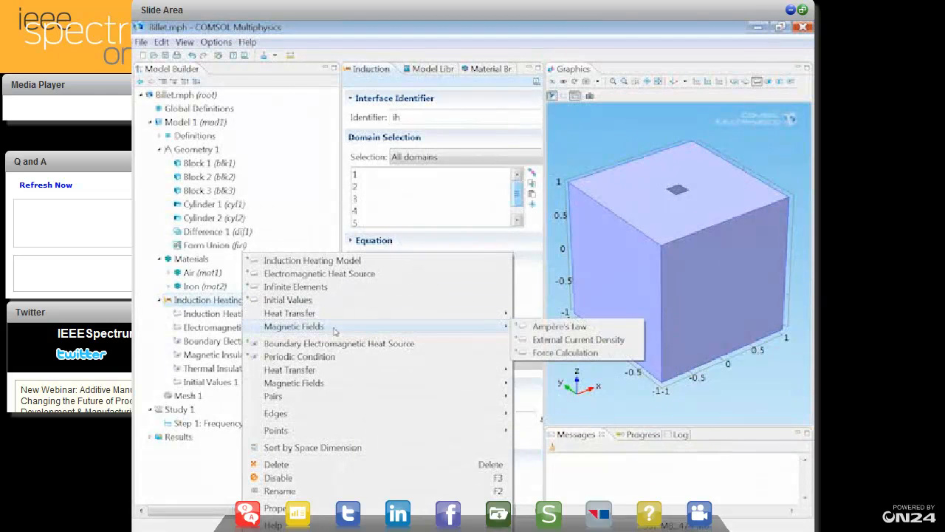
click(550, 330)
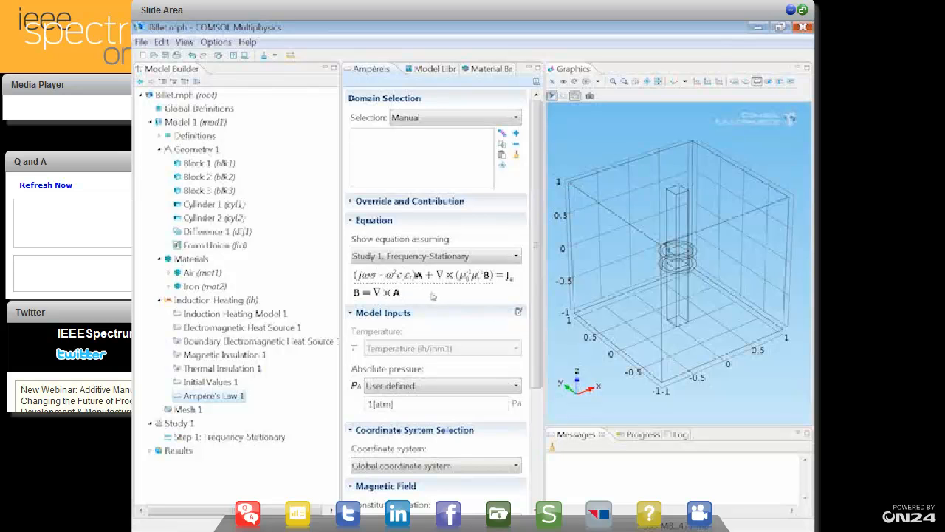
click(683, 269)
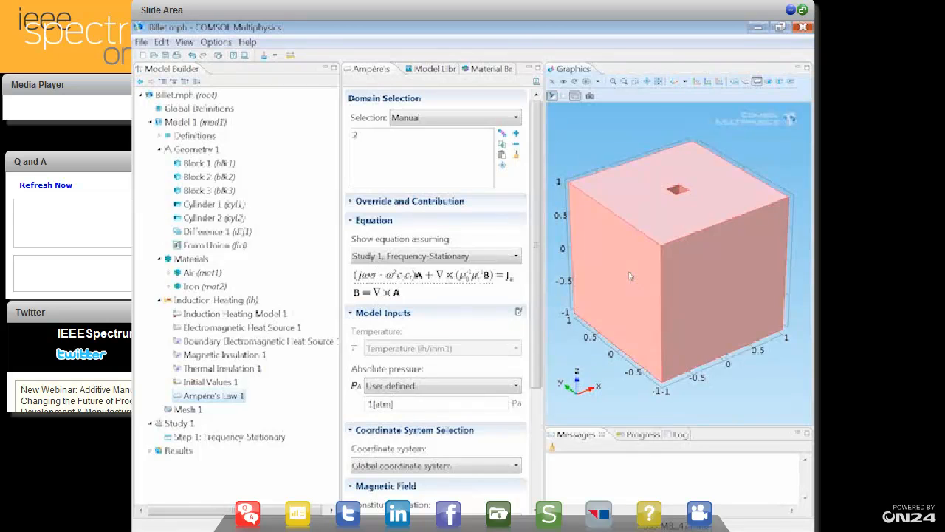
click(630, 276)
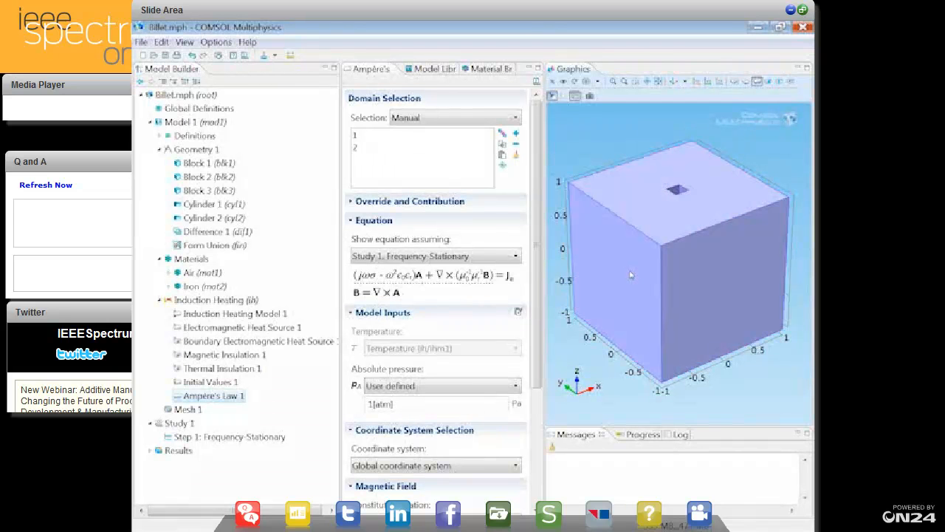
- Add a Translational Motion feature under Induction Heating Model 1 and set its z velocity to 0.1 m/s
click(239, 314)
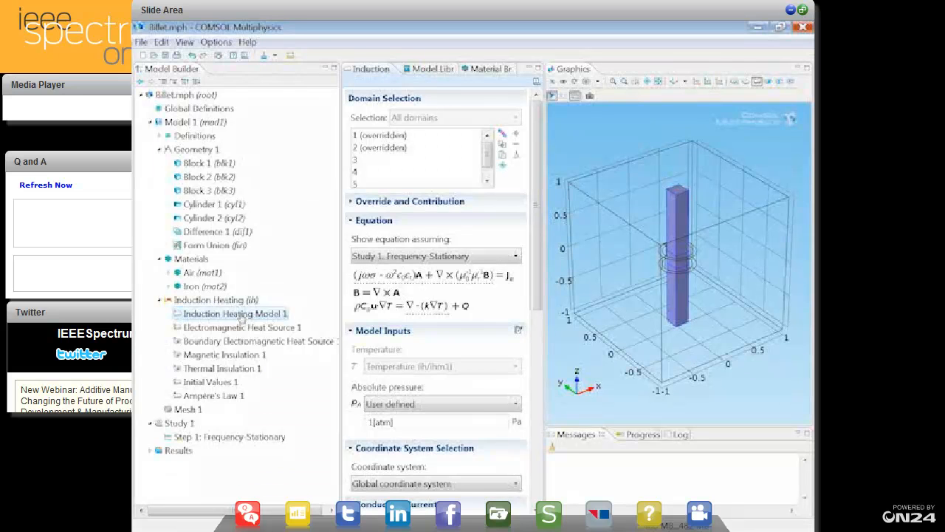
right_click(242, 316)
click(292, 338)
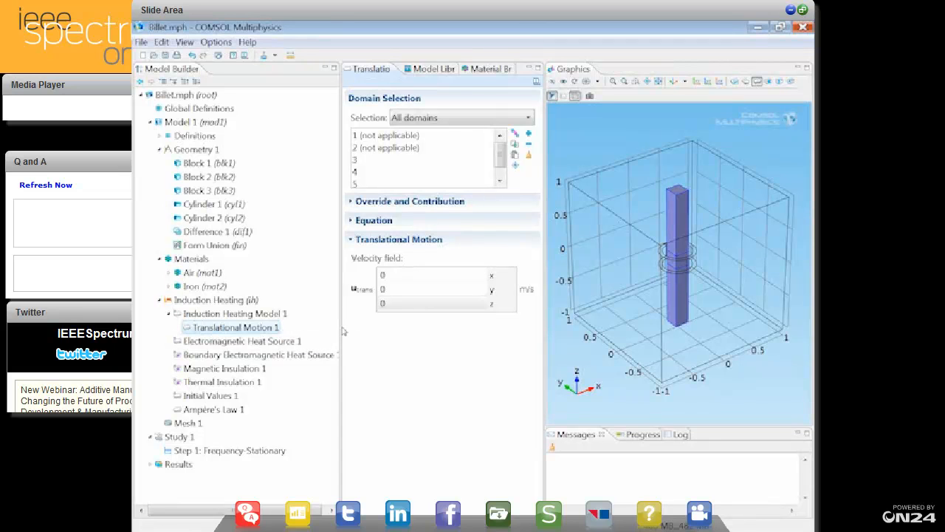
double_click(394, 304)
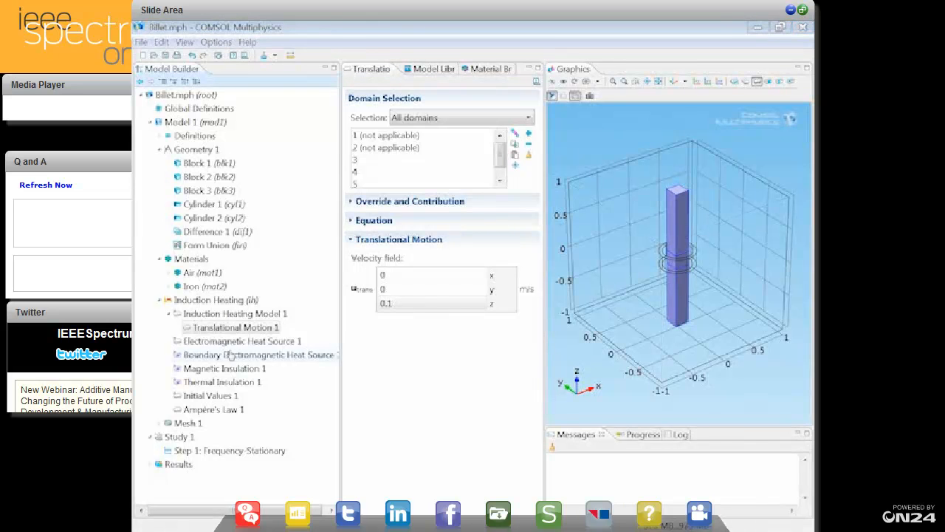
- Add an External Current Density domain feature to the Induction Heating physics and assign it to the ring-shaped coil domain
right_click(244, 300)
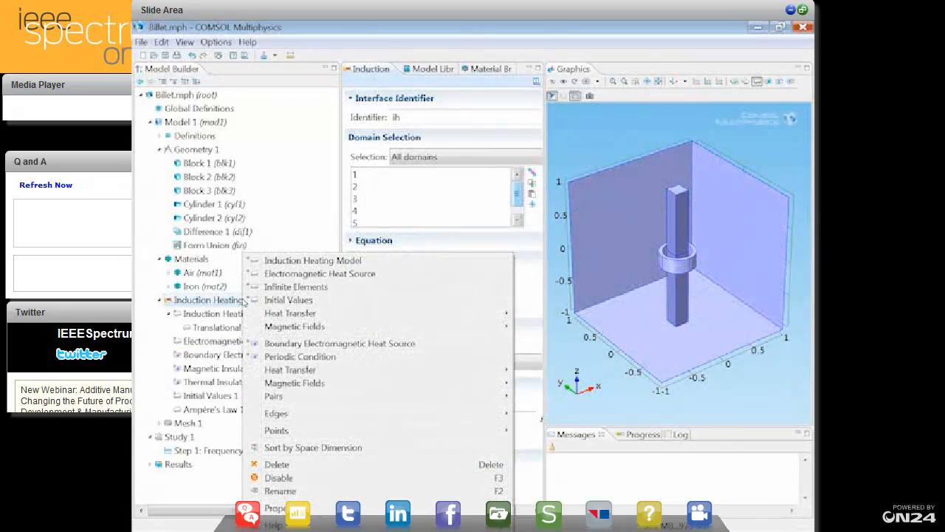
mouse_move(305, 326)
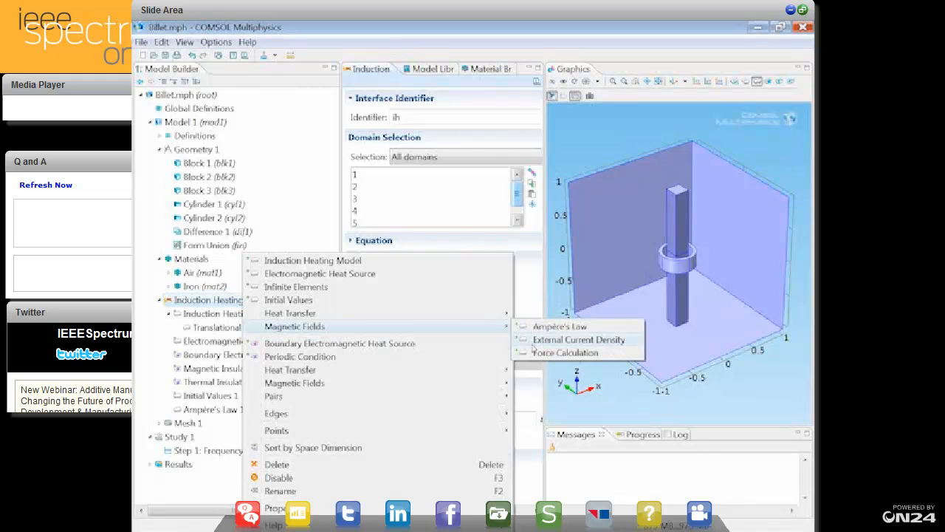
click(579, 341)
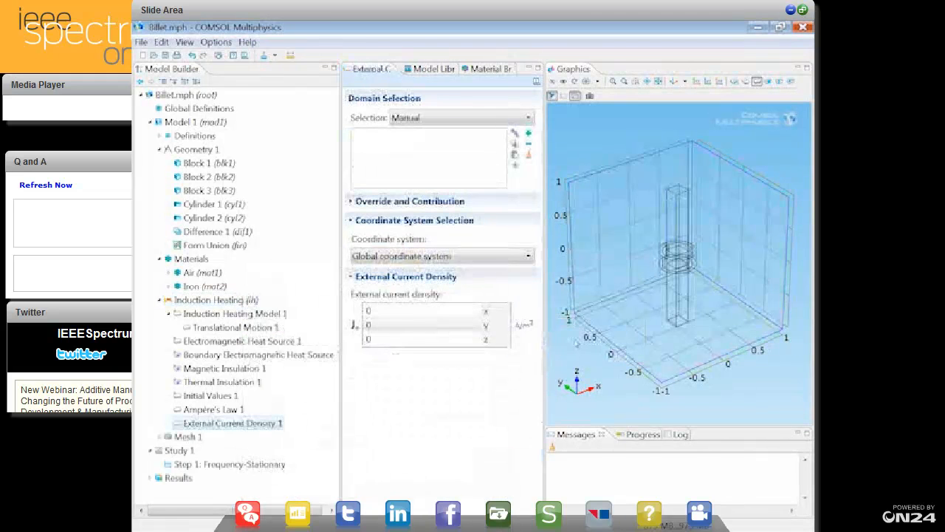
click(683, 271)
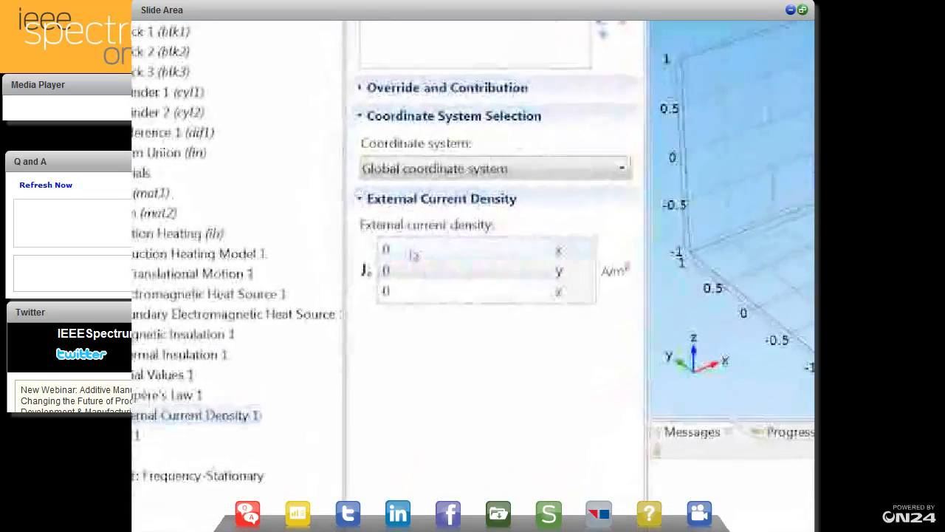
- Set the x component of the external current density to -5e7[A/m^2]*y/sqrt(x^2+y^2)
click(408, 249)
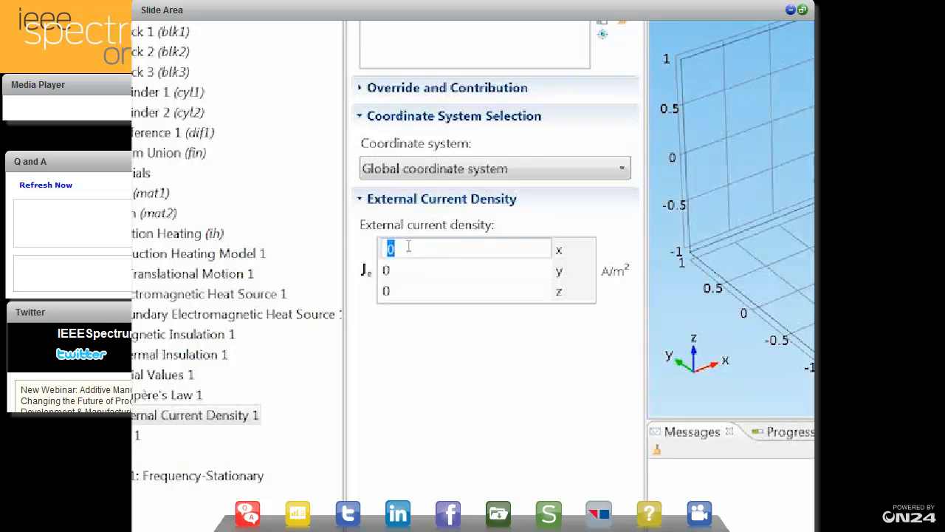
key(ctrl+v)
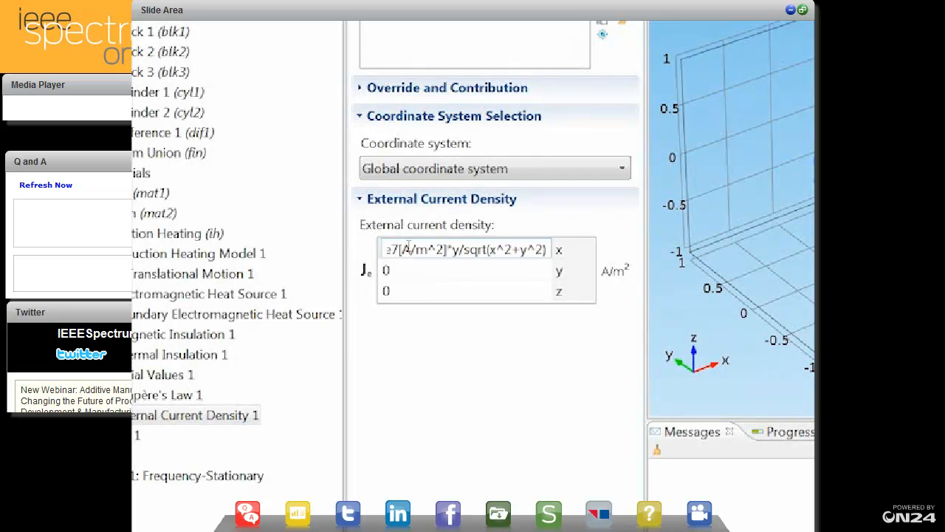
drag(408, 248, 377, 245)
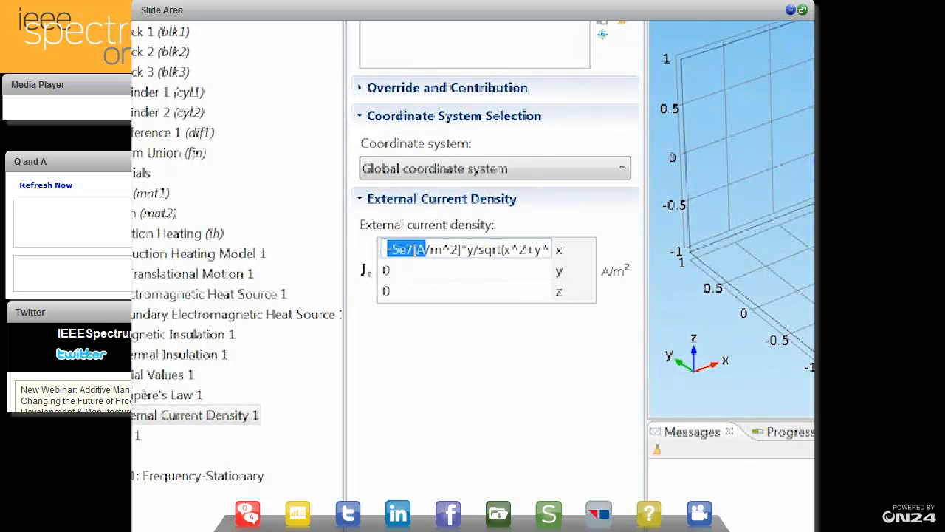
- Set the y component of the external current density to 5e7[A/m^2]*x/sqrt(x^2+y^2)
click(403, 269)
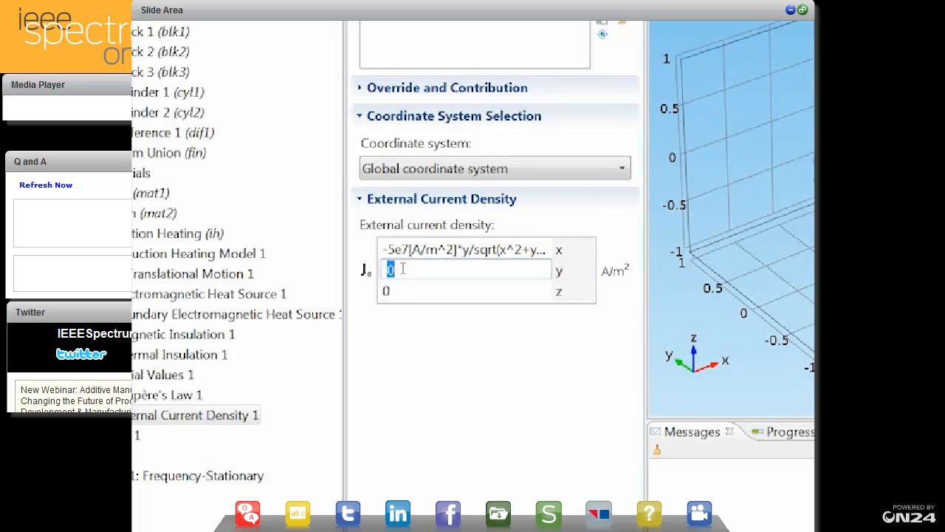
key(ctrl+v)
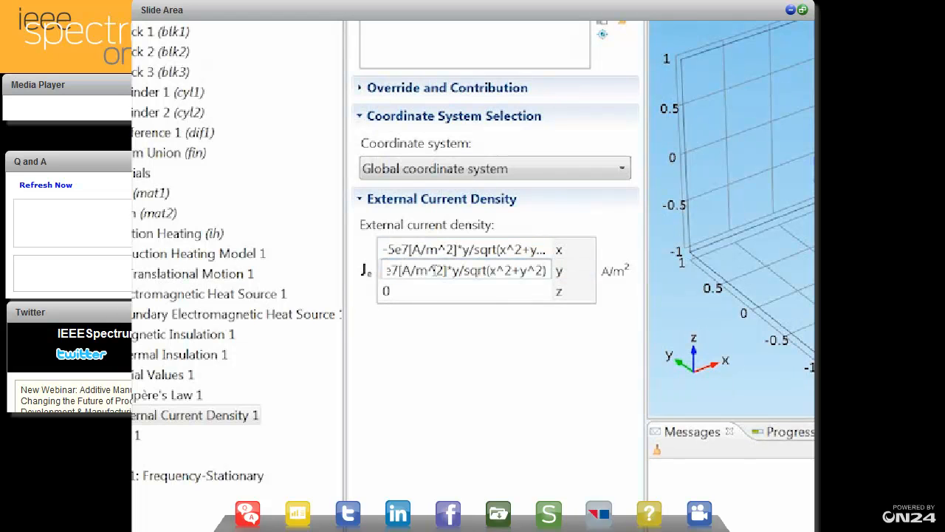
click(457, 272)
key(BackSpace)
text(x)
drag(434, 270, 384, 273)
click(393, 268)
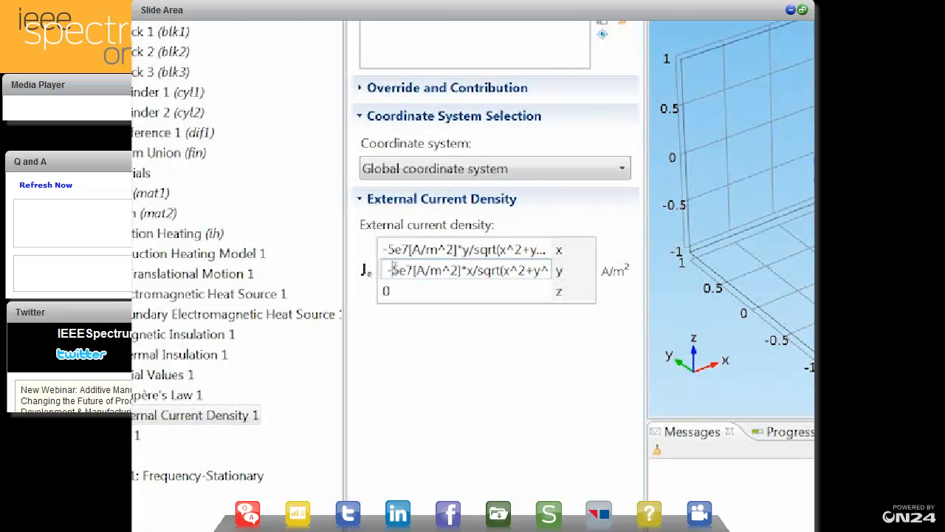
key(BackSpace)
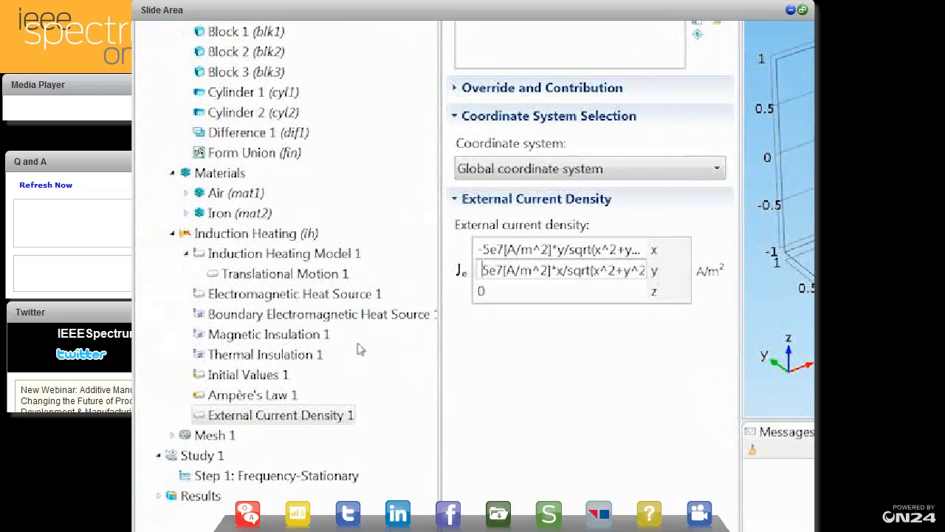
- Add a Convective Cooling boundary condition and assign it to the front-facing side faces of all three billet sections
right_click(295, 240)
mouse_move(317, 337)
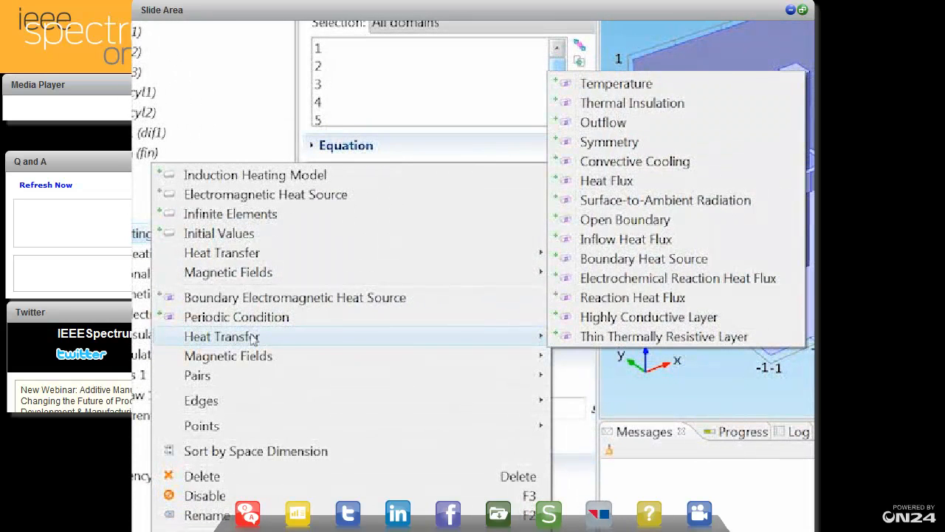
click(624, 162)
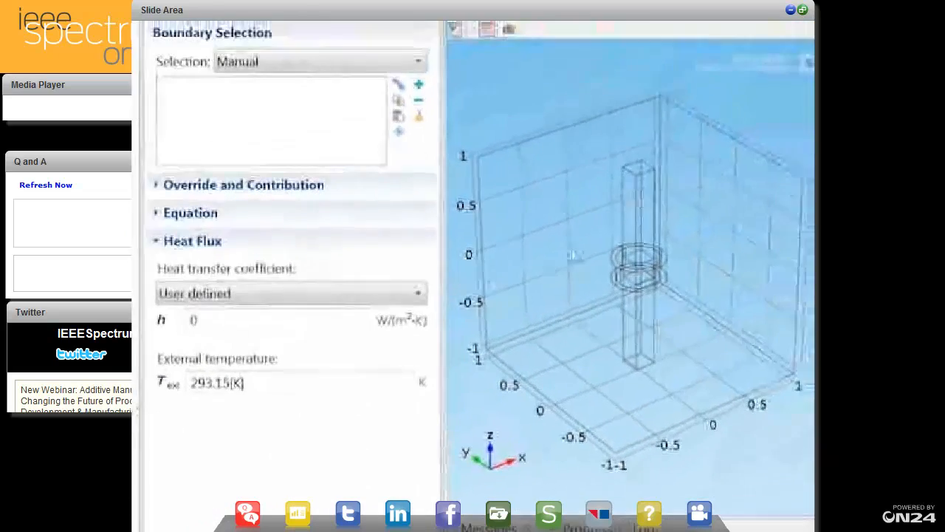
click(604, 229)
click(619, 224)
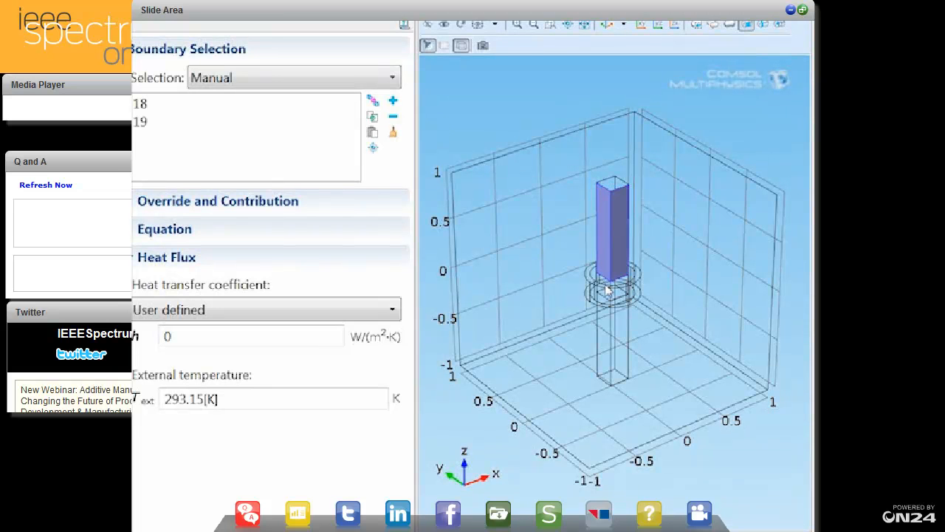
click(606, 290)
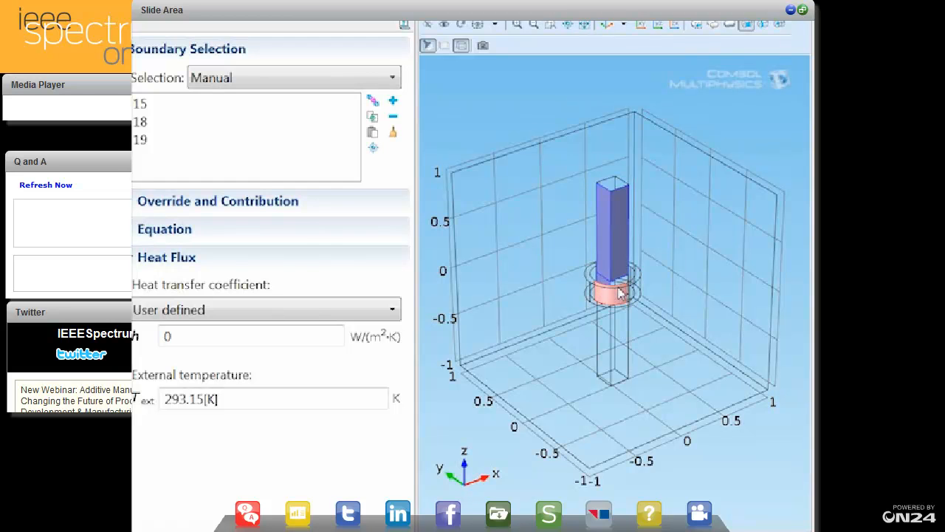
click(618, 294)
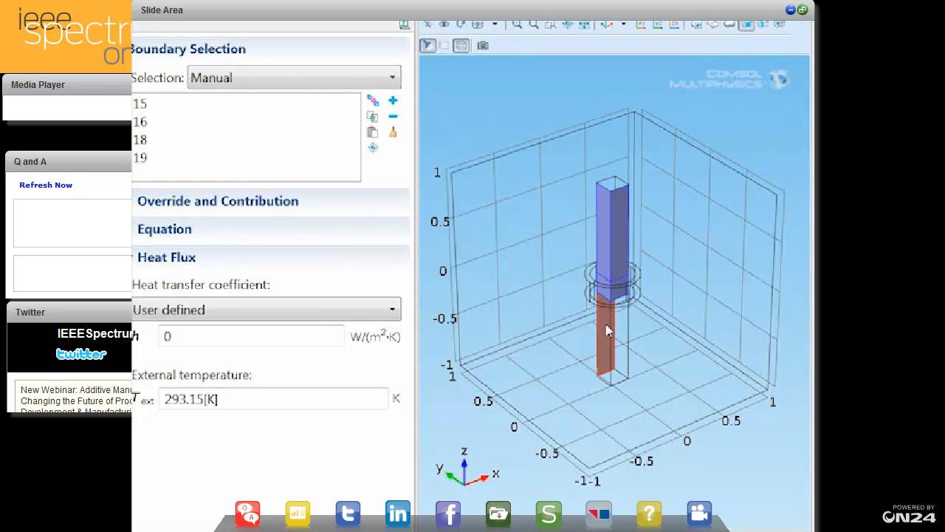
click(605, 324)
click(615, 323)
- Add the remaining side faces on the far side of the billet to the Convective Cooling selection
drag(615, 322, 612, 211)
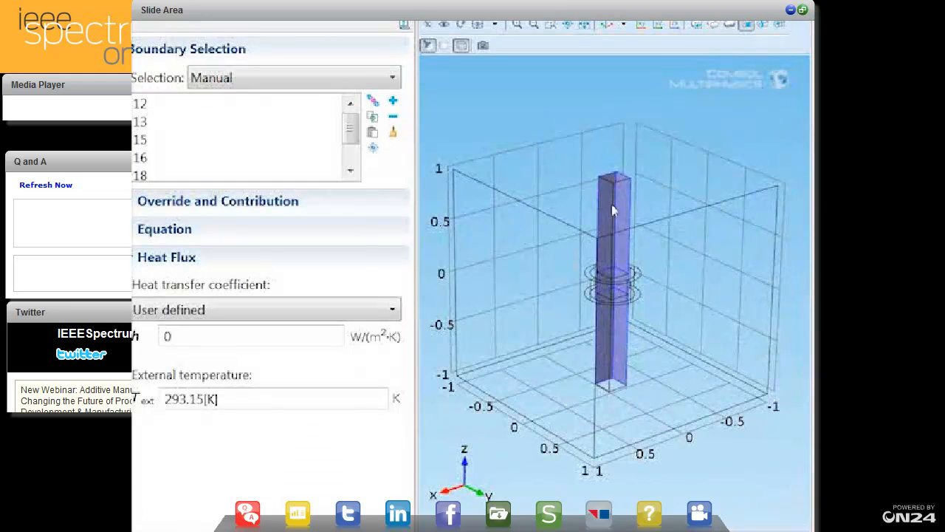
click(608, 293)
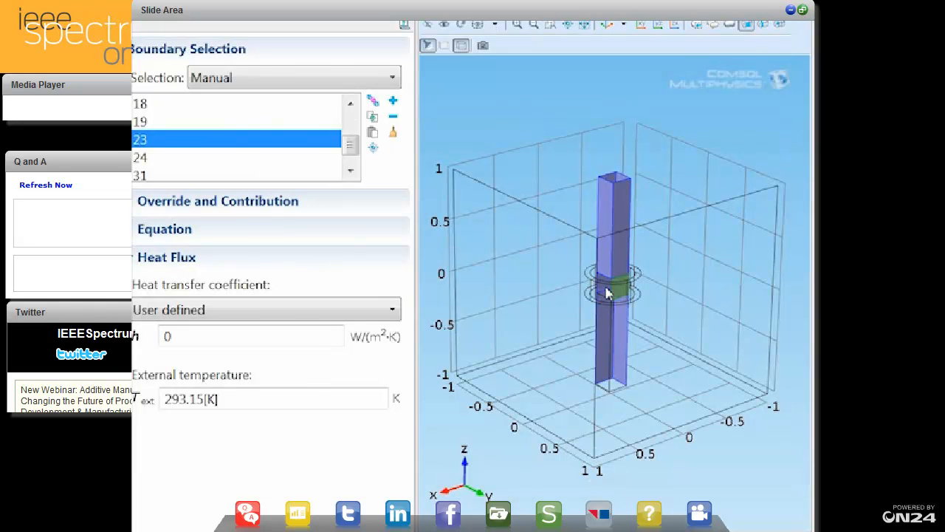
drag(598, 243, 615, 102)
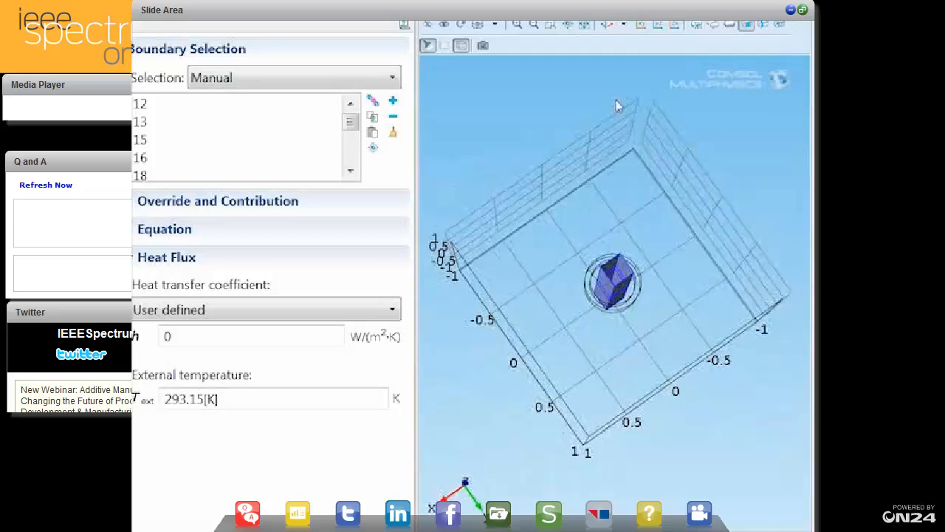
click(606, 24)
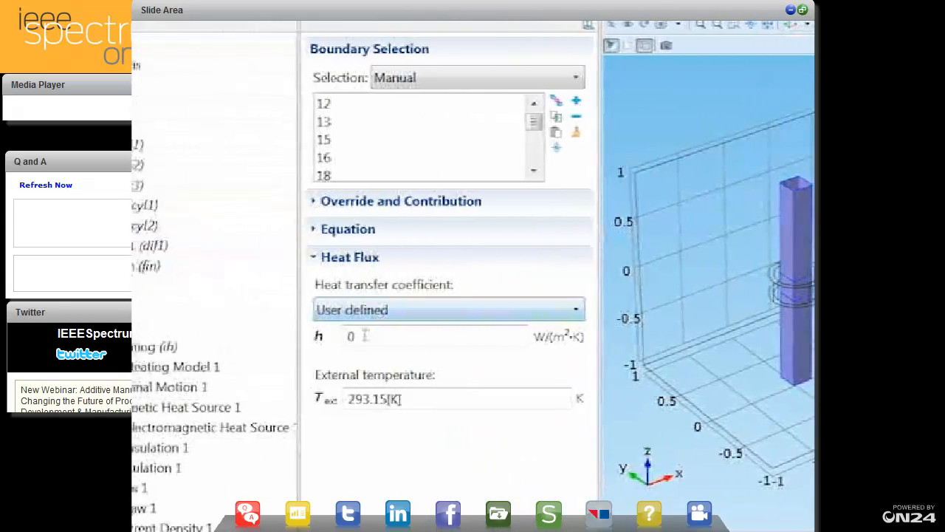
- Set the heat transfer coefficient h to 5 W/(m²·K) and save the billet side boundaries as selection Explicit 1
double_click(365, 336)
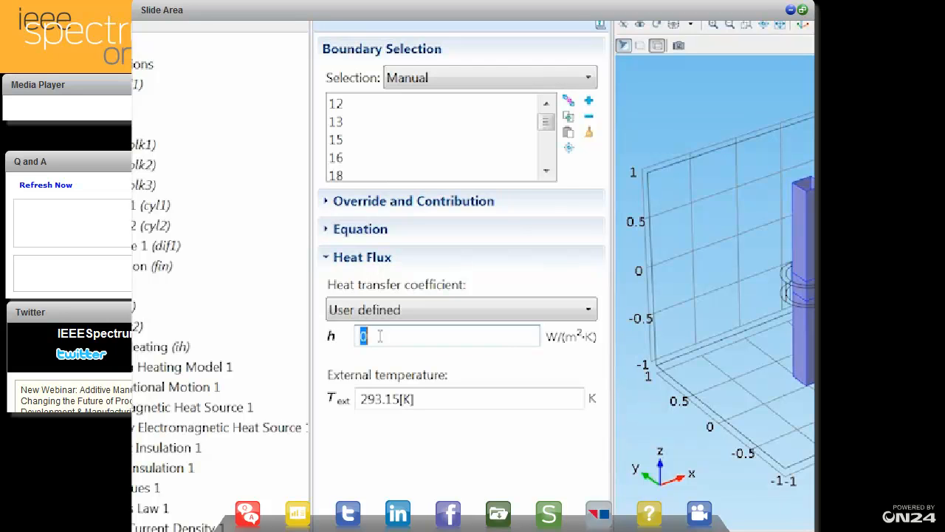
text(5)
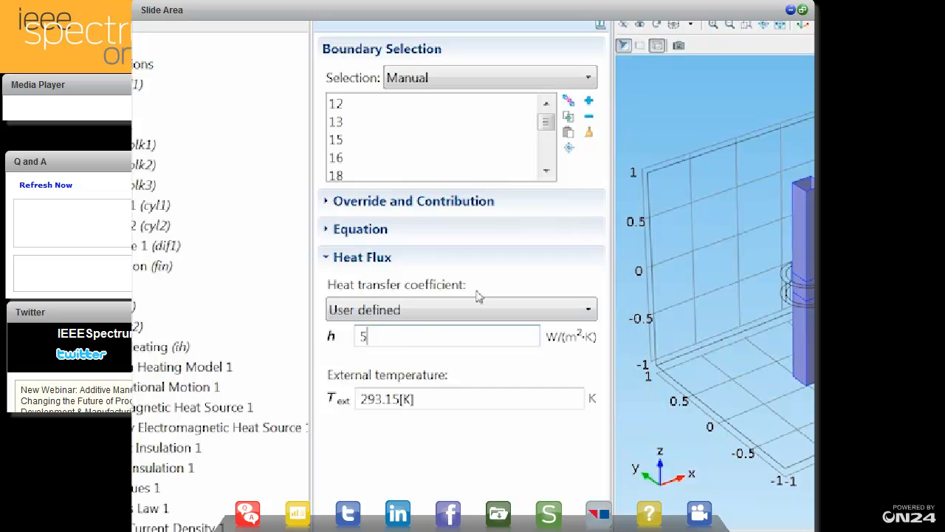
click(569, 103)
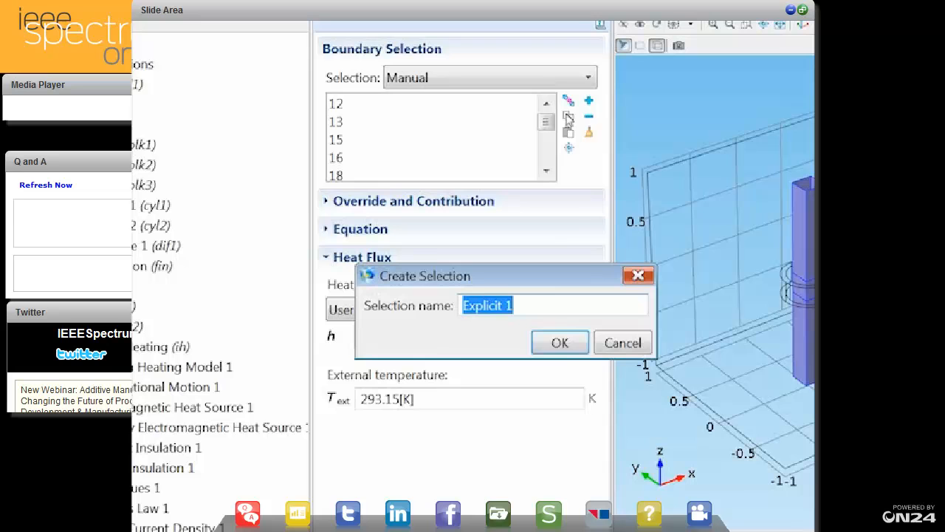
click(559, 347)
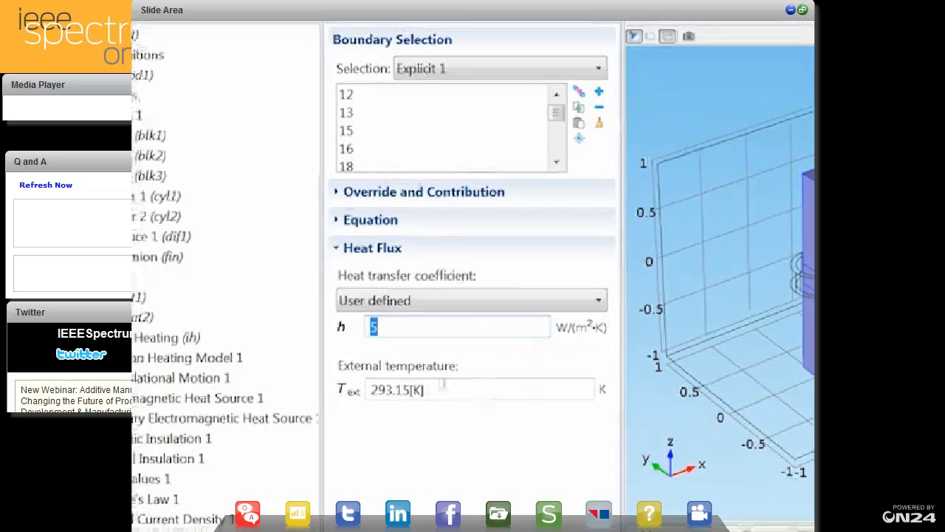
- Add a Surface-to-Ambient Radiation boundary condition and apply it to the Explicit 1 selection
right_click(273, 235)
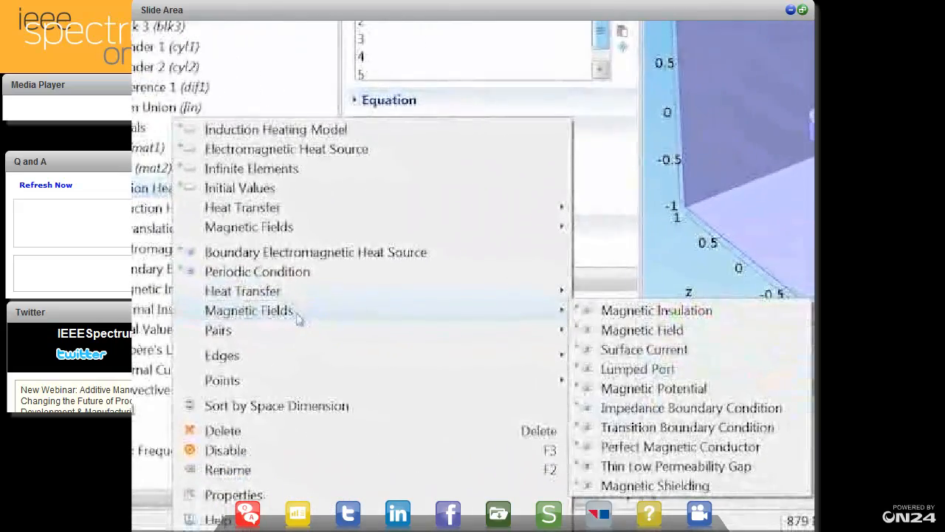
mouse_move(378, 326)
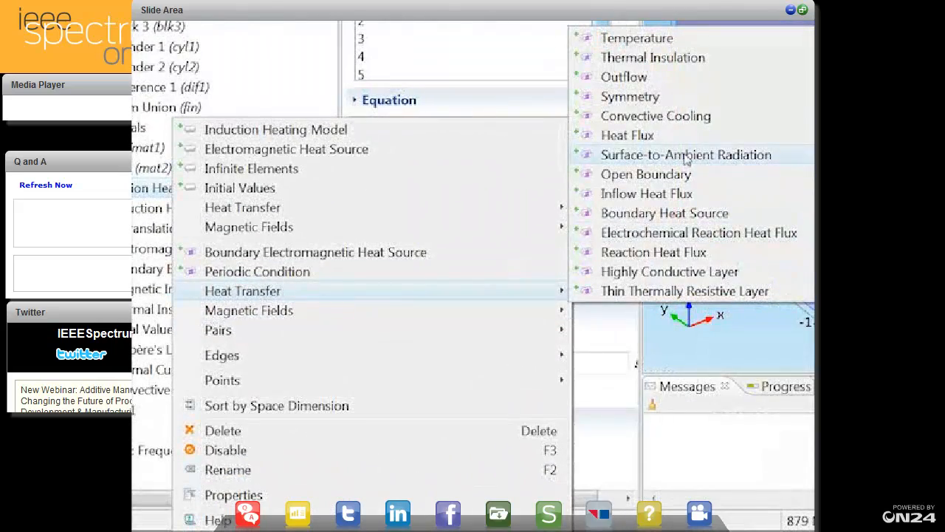
click(685, 156)
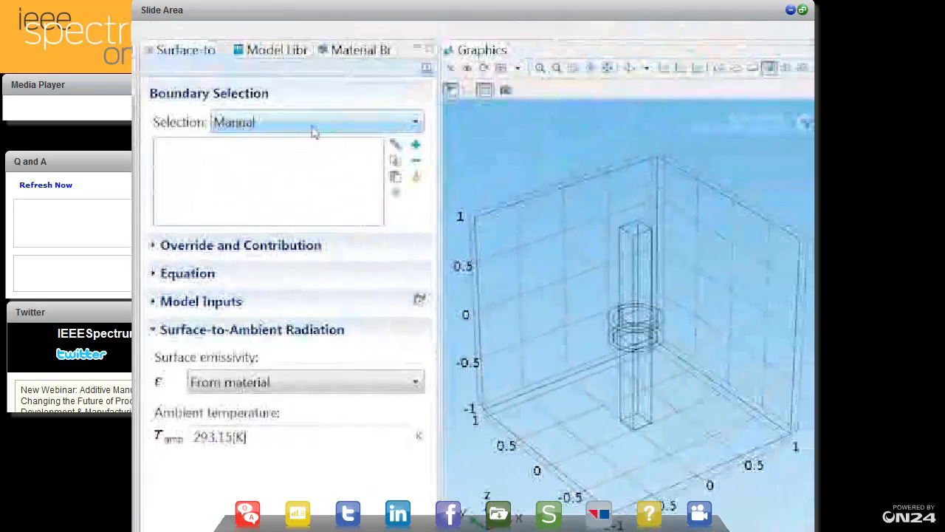
click(314, 123)
click(281, 180)
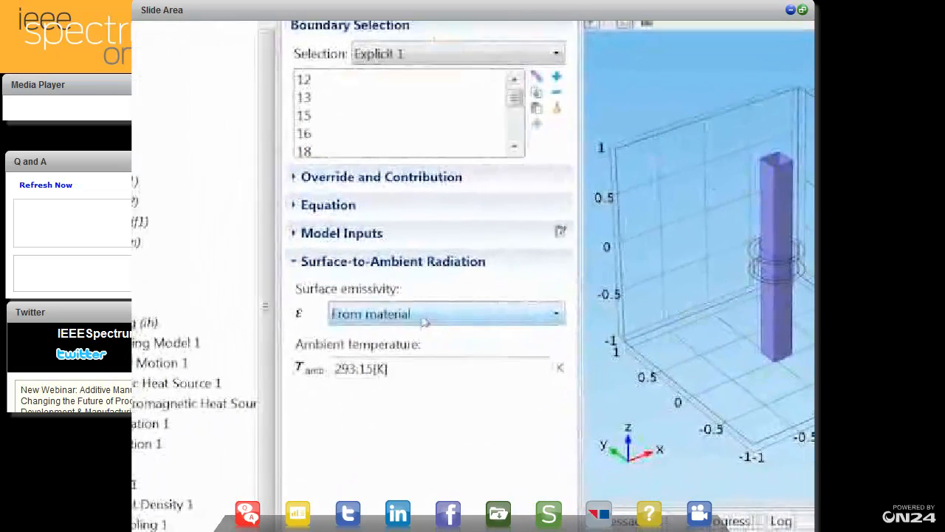
- Make the surface emissivity user defined and set it to 0.5
click(424, 317)
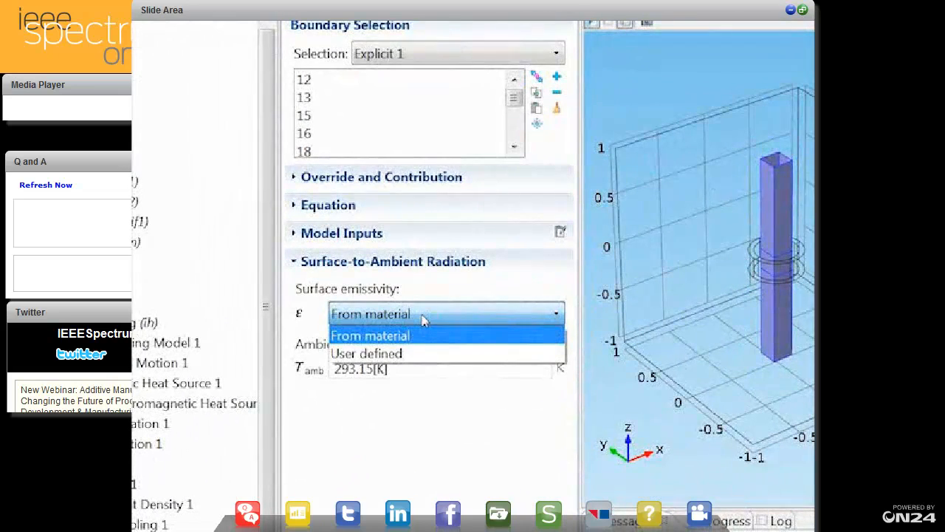
click(417, 353)
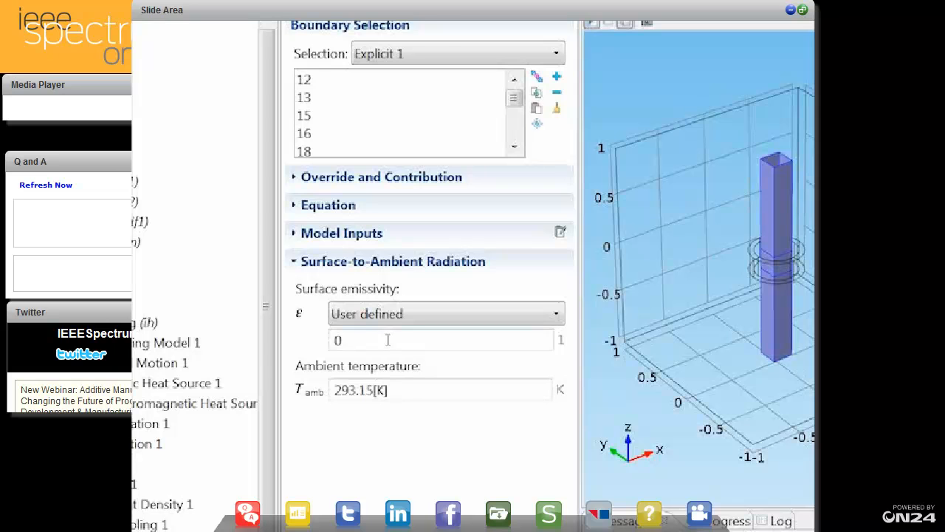
double_click(384, 341)
text(0.5)
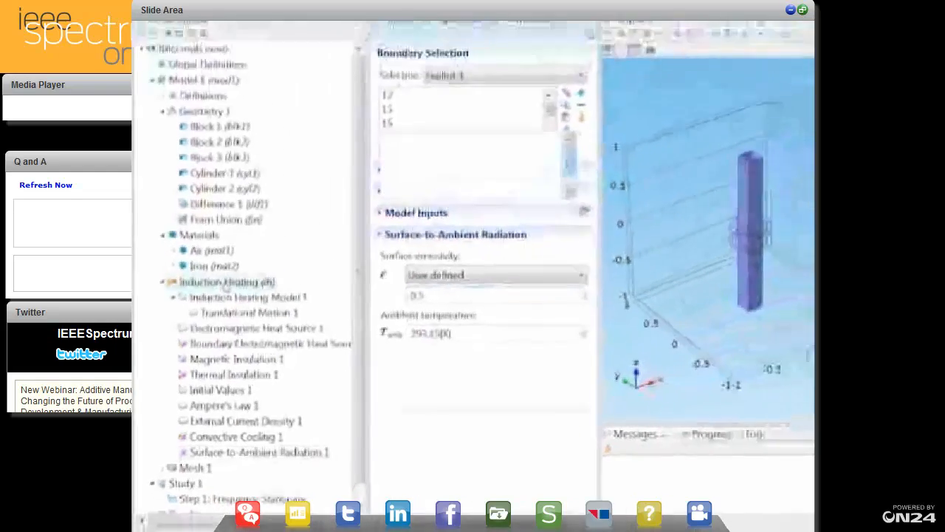
- Add a Temperature boundary condition on the billet's bottom end face and set its temperature to 1000[degC]
right_click(235, 282)
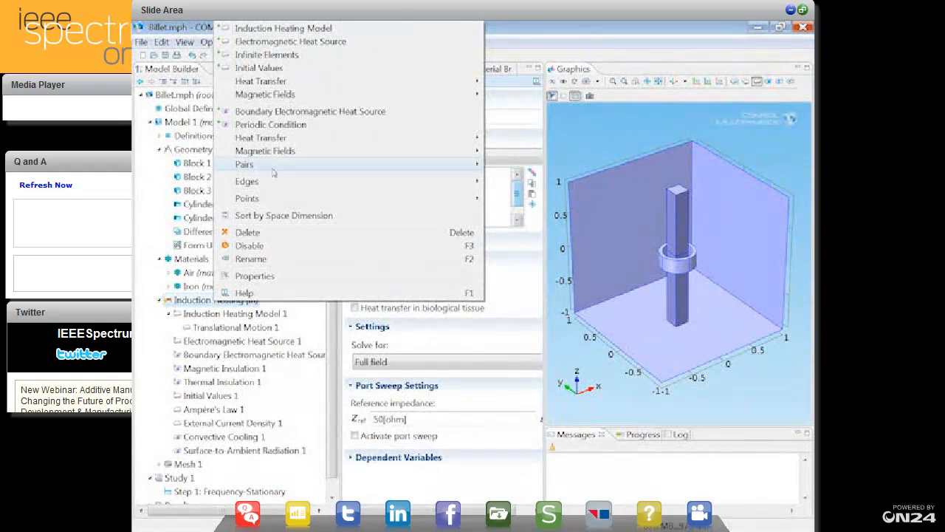
mouse_move(283, 140)
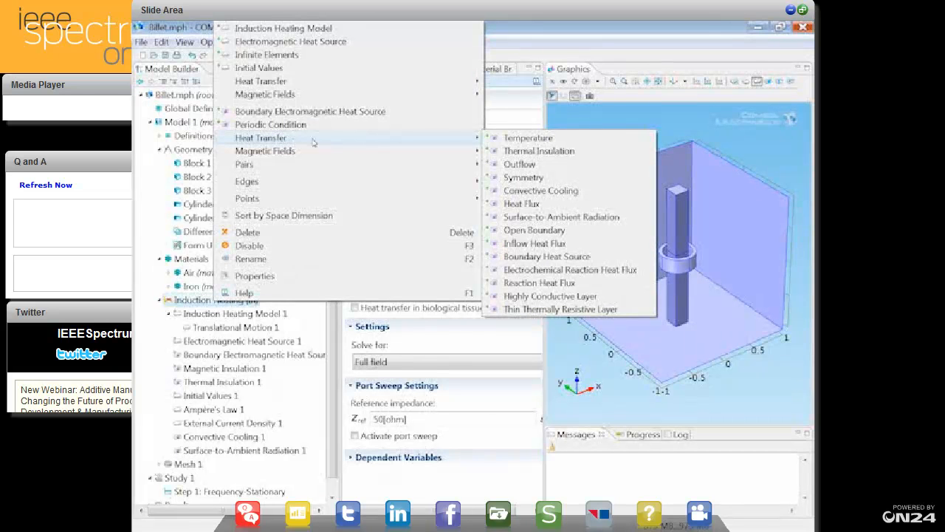
click(529, 138)
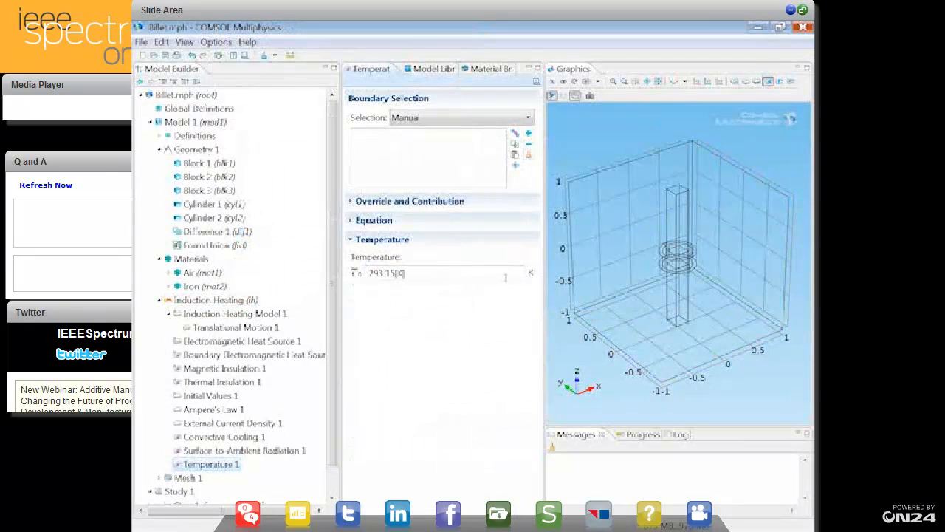
click(679, 321)
drag(428, 273, 357, 270)
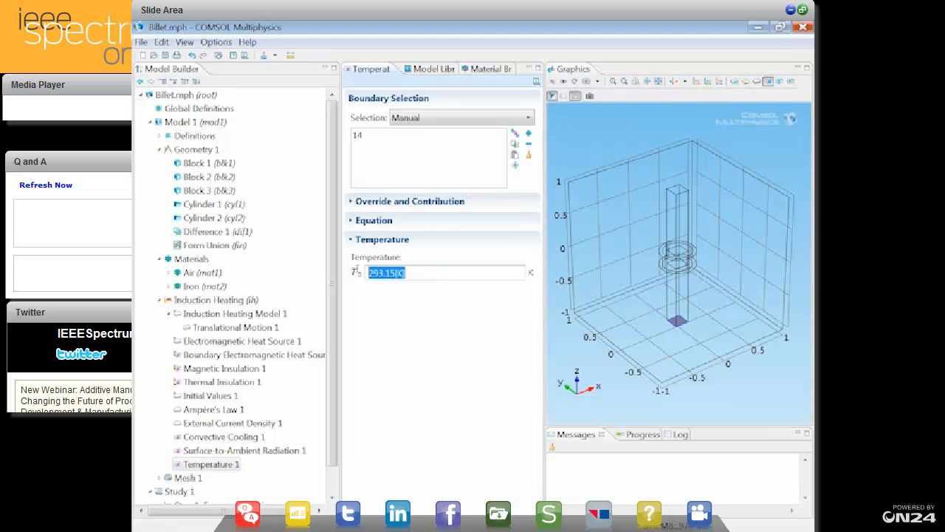
text(1000[degC)
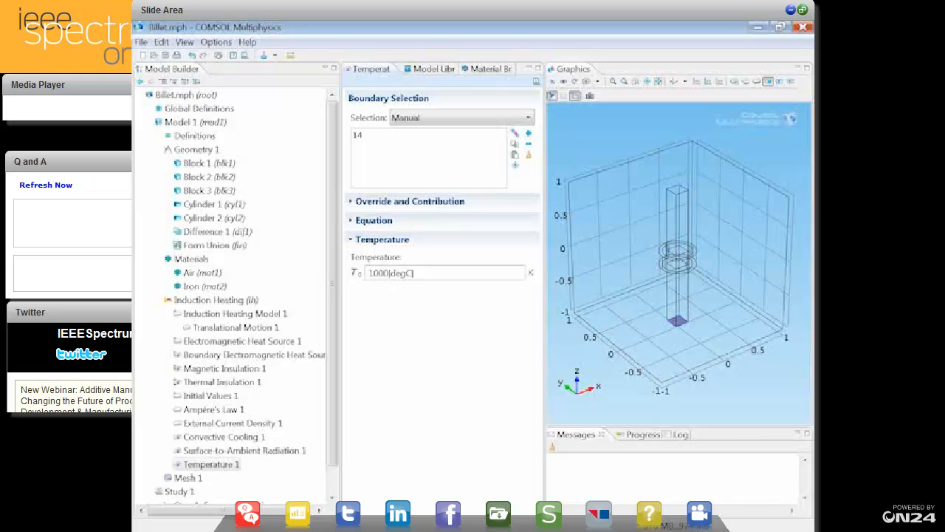
- Add an Outflow heat transfer boundary condition on the billet's top end face
click(200, 303)
right_click(199, 303)
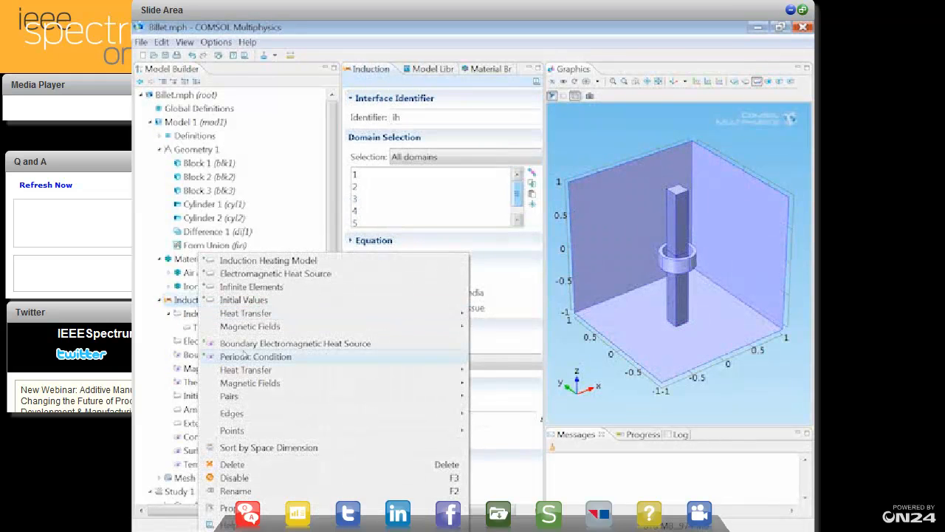
mouse_move(251, 371)
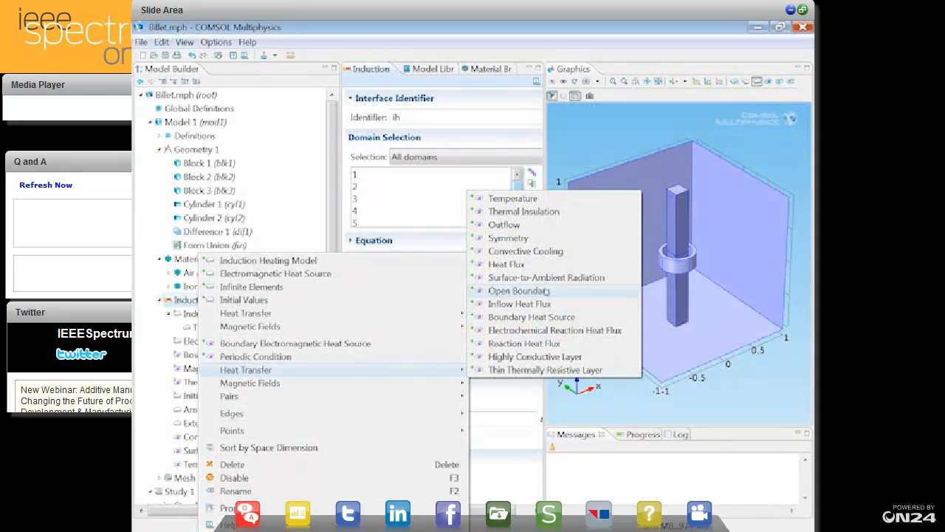
click(533, 231)
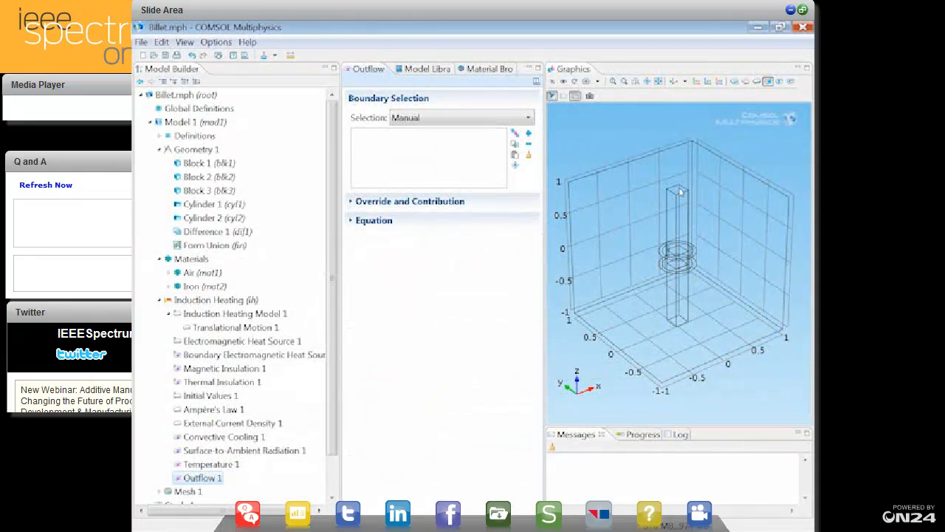
click(677, 191)
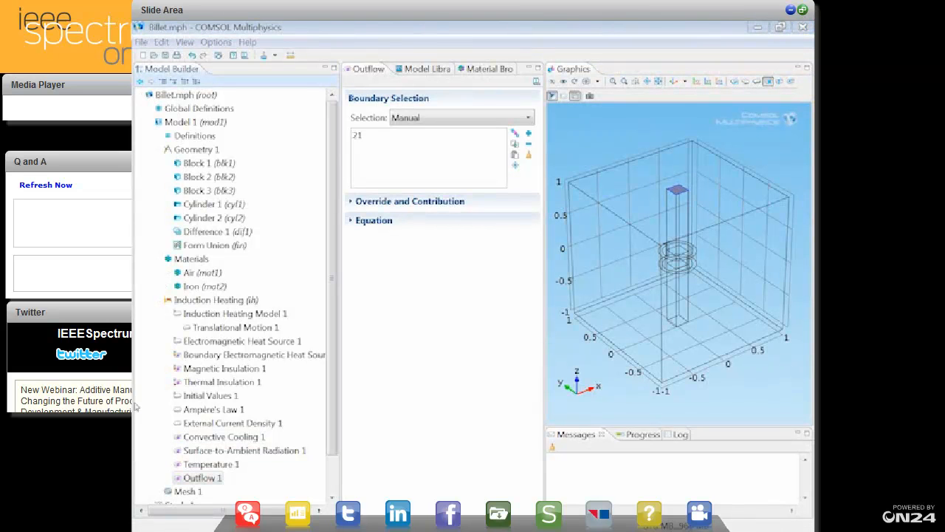
- Collapse the geometry, materials and physics branches and add a Free Tetrahedral operation to Mesh 1
click(160, 300)
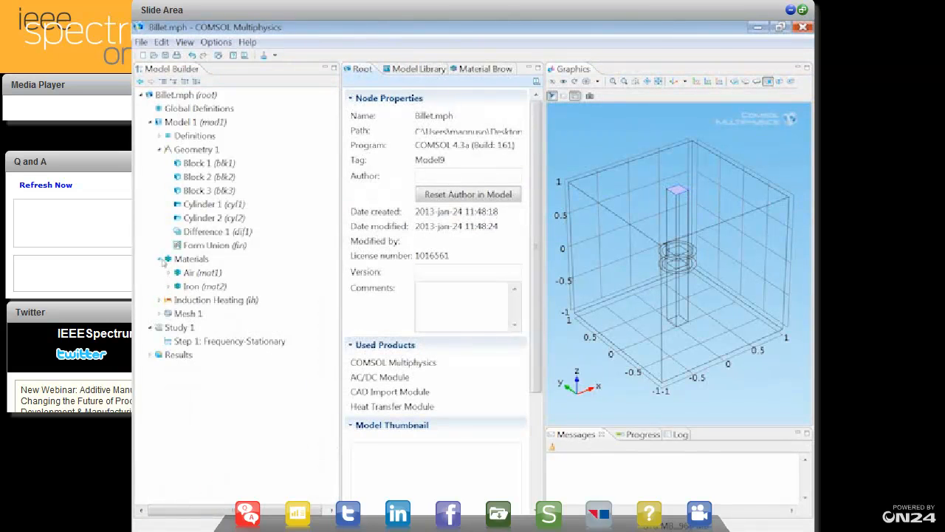
click(160, 260)
click(159, 149)
click(186, 190)
right_click(189, 191)
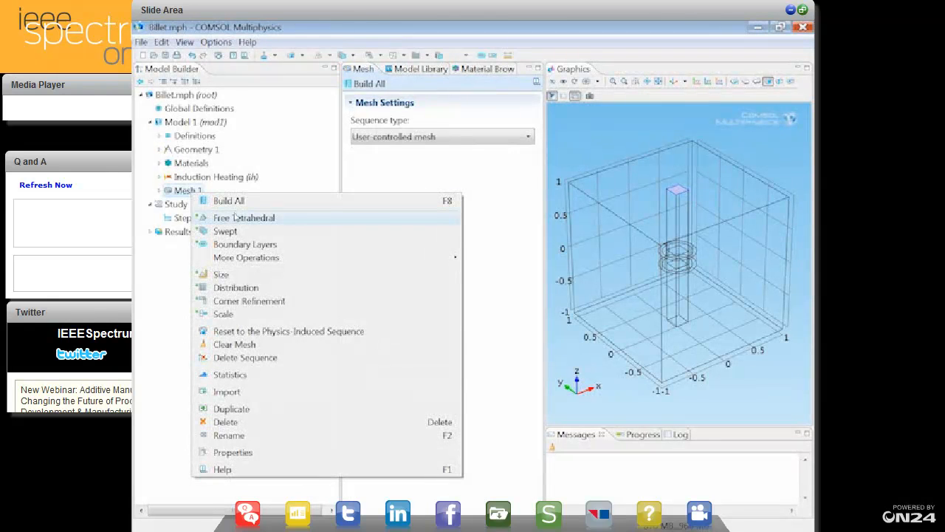
click(237, 217)
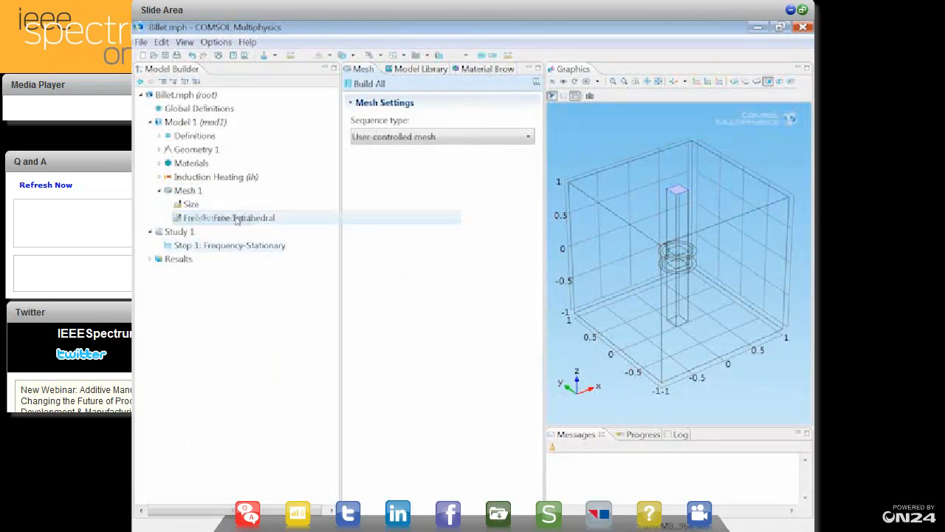
- Set the predefined global element size of the mesh to Coarser
click(190, 205)
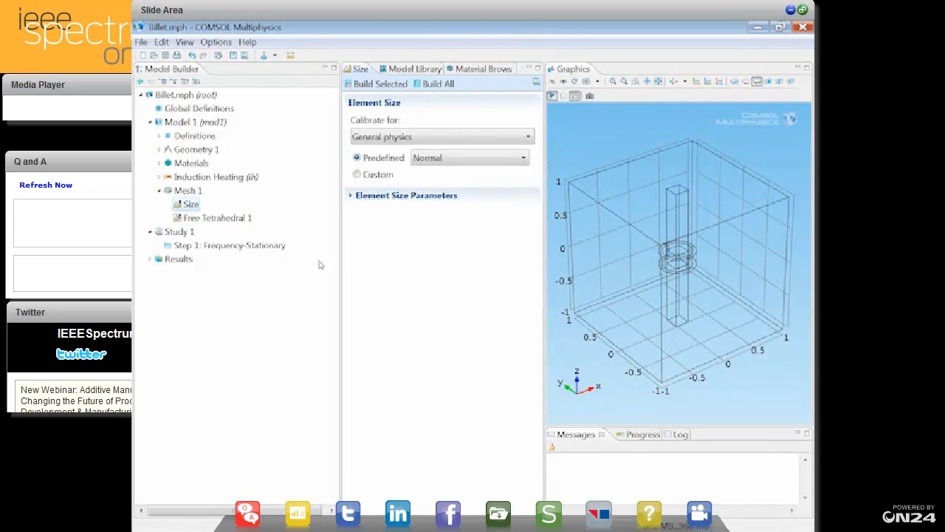
click(443, 163)
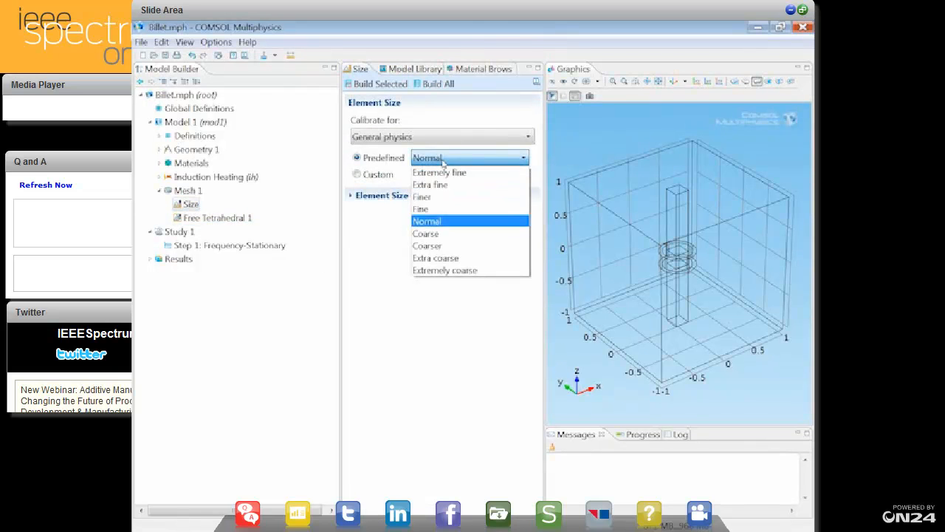
click(442, 245)
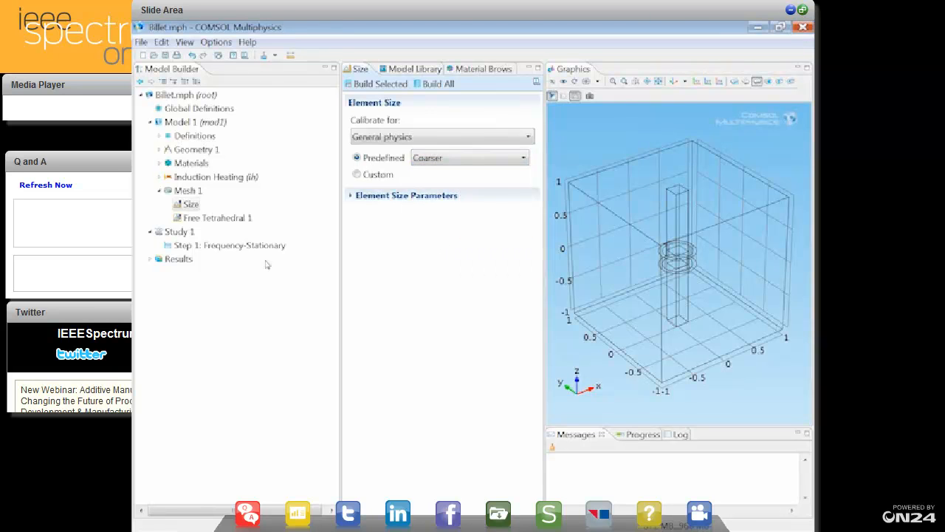
- Add a Size node to the Free Tetrahedral operation for the upper billet domain with a custom maximum element size of 0.04 m
right_click(222, 222)
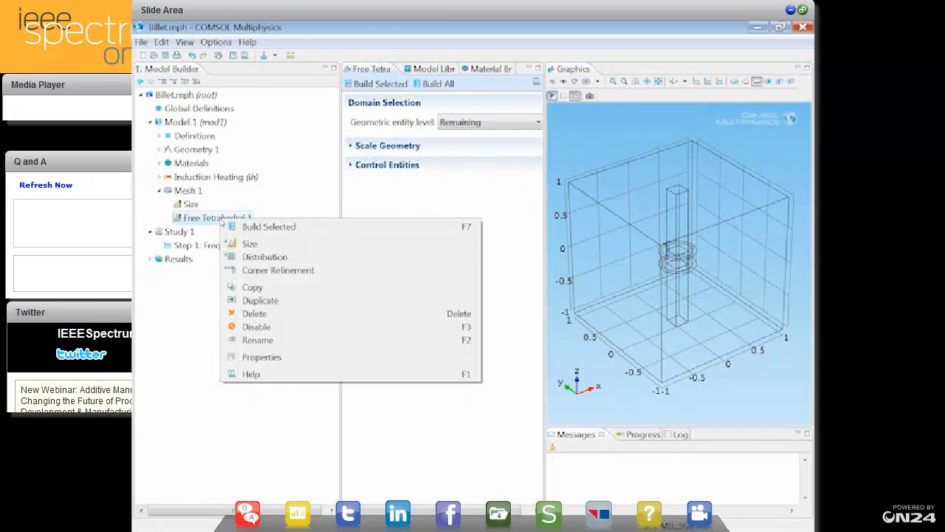
click(251, 244)
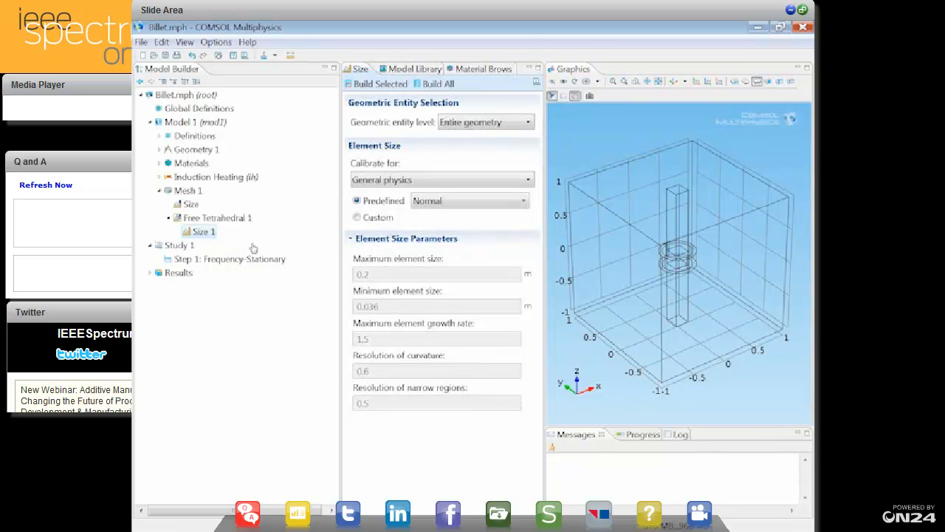
click(465, 123)
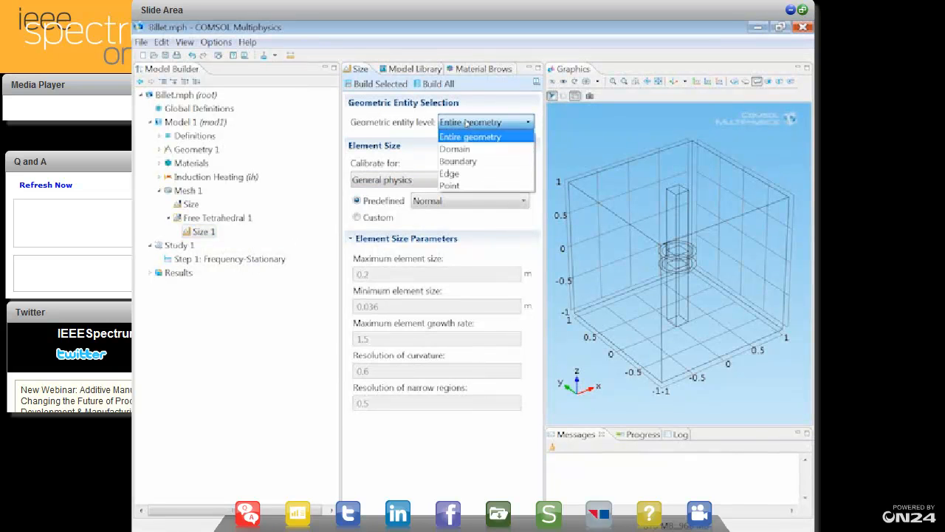
click(466, 149)
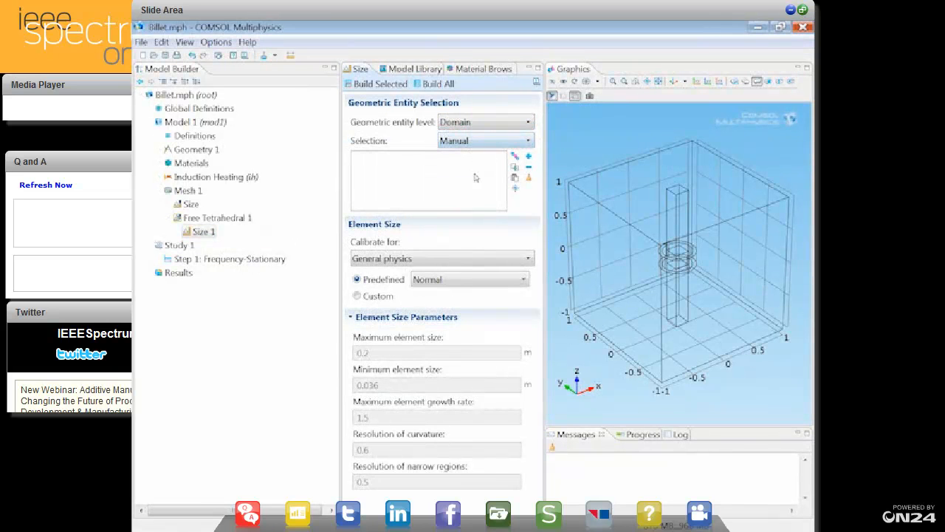
click(680, 214)
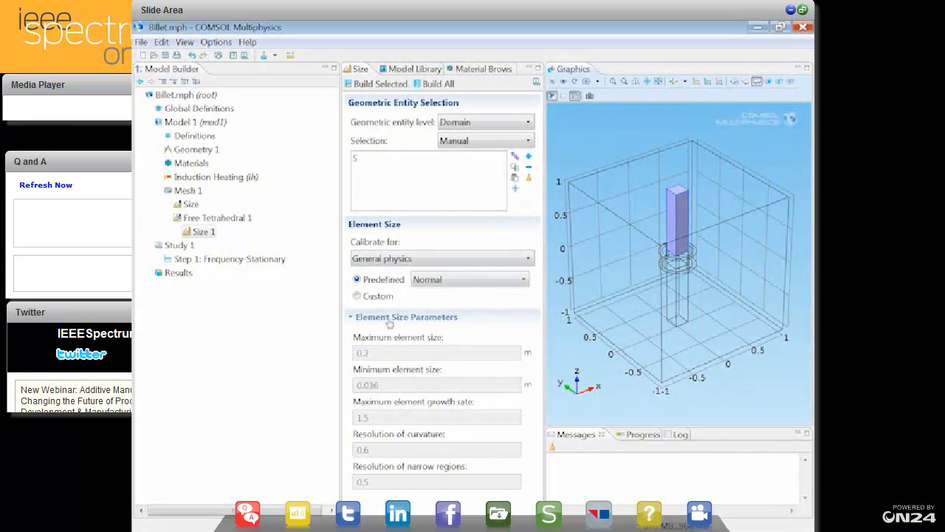
click(357, 296)
click(357, 338)
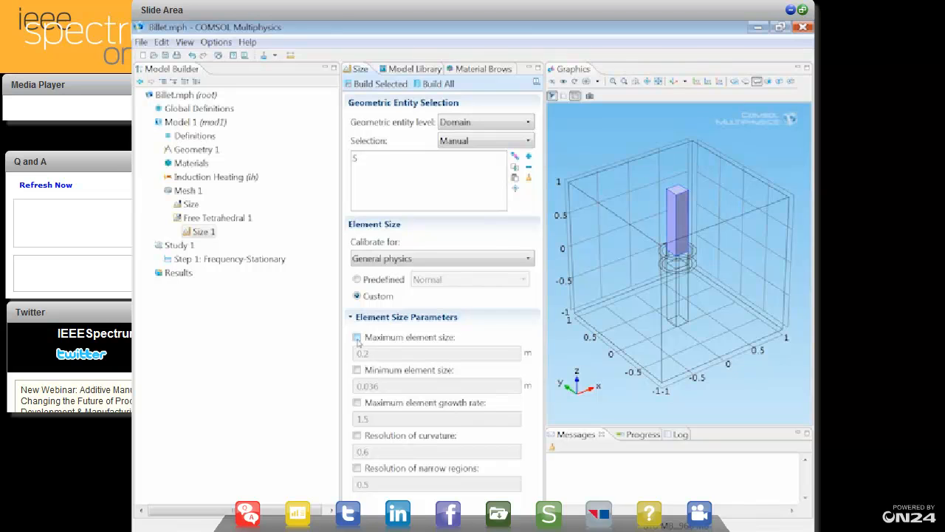
text(0.04)
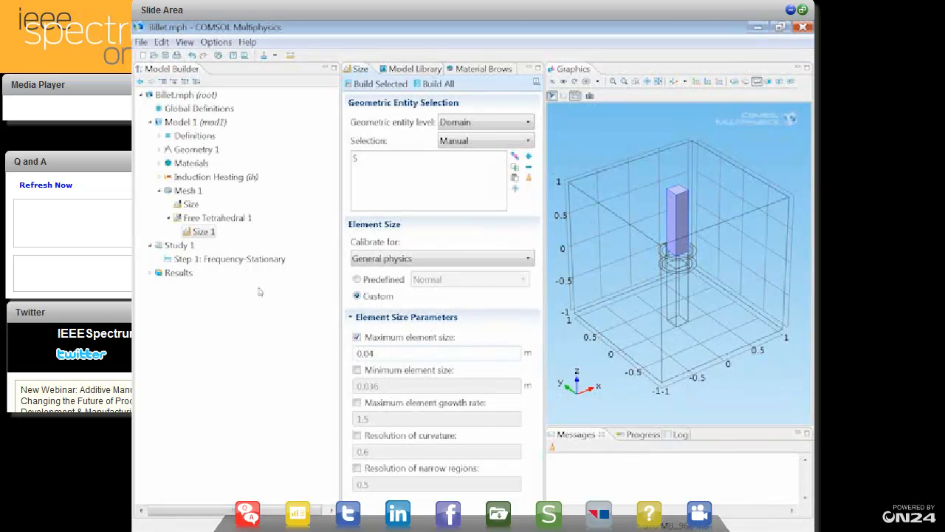
- Duplicate that Size node, reassign it to the billet domain inside the coil and set the maximum element size to 0.02 m
right_click(203, 232)
click(238, 268)
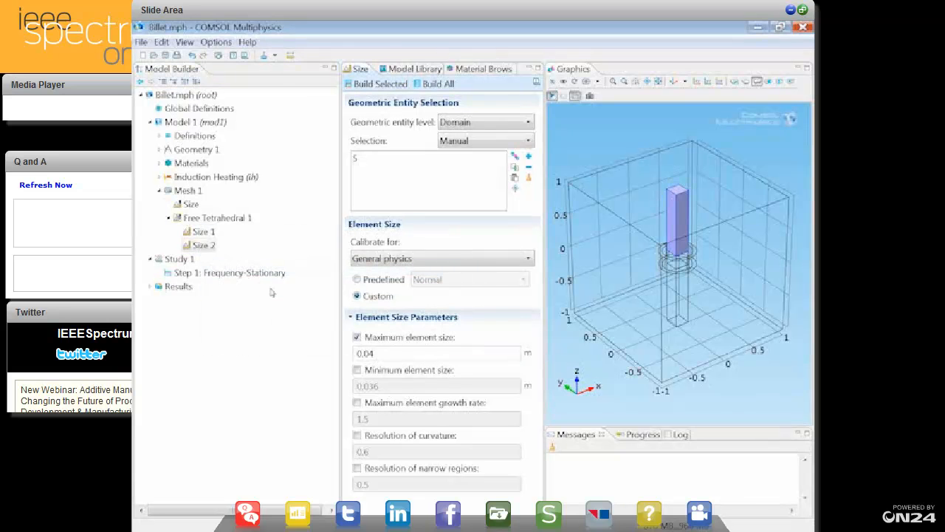
click(528, 178)
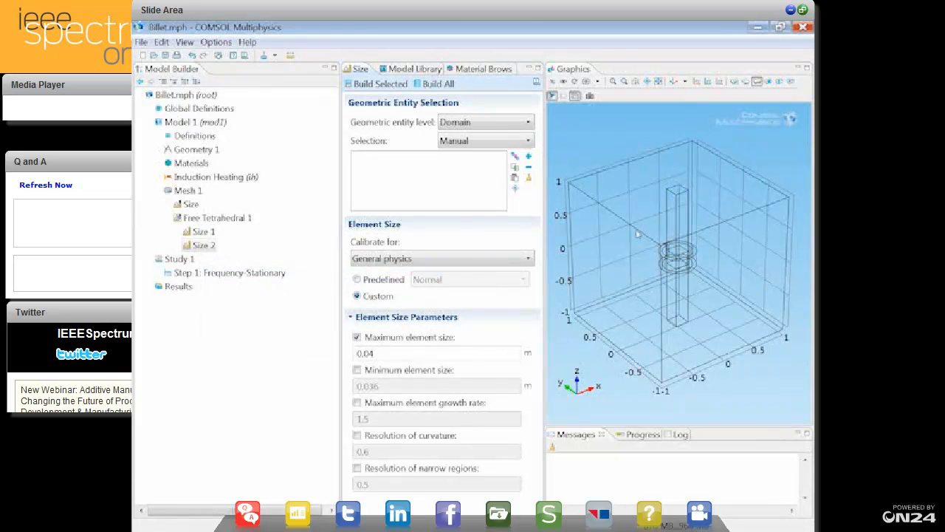
click(678, 258)
click(416, 352)
key(BackSpace)
text(2)
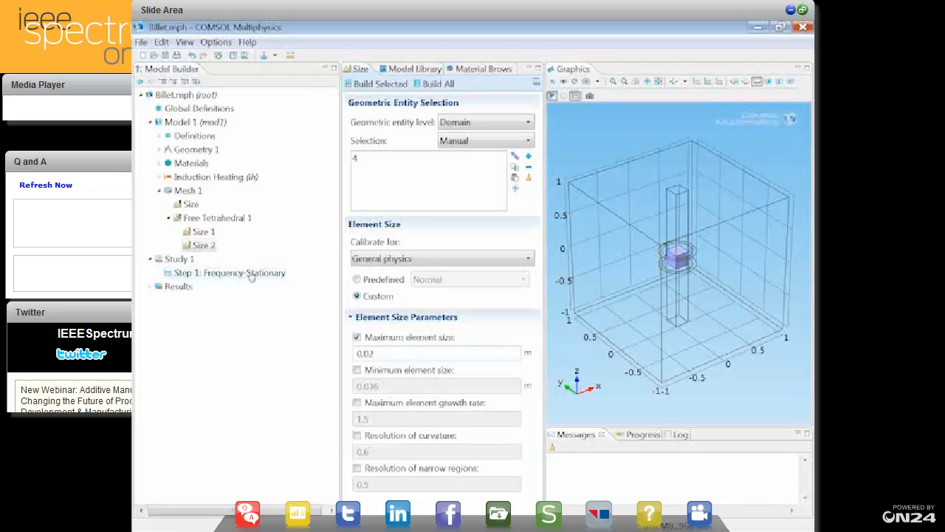
- Build the complete mesh with all its size settings
click(189, 191)
right_click(189, 193)
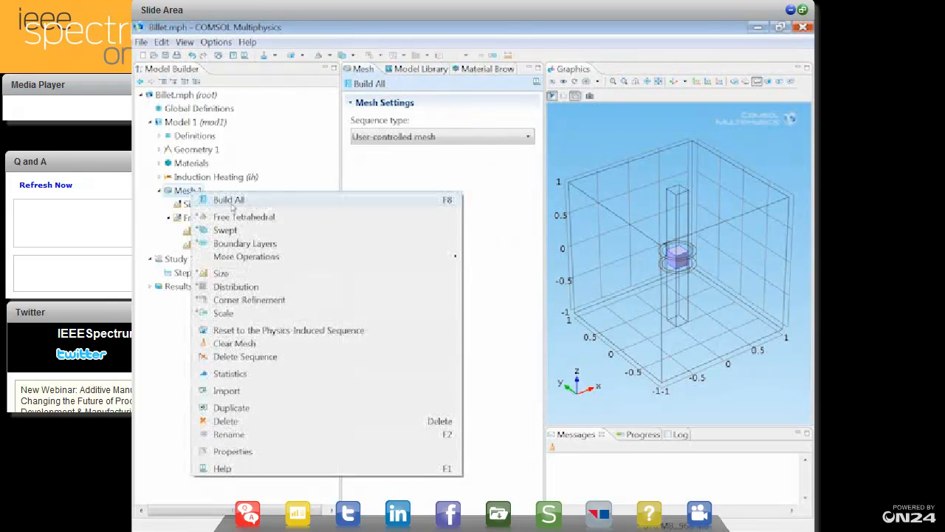
click(233, 201)
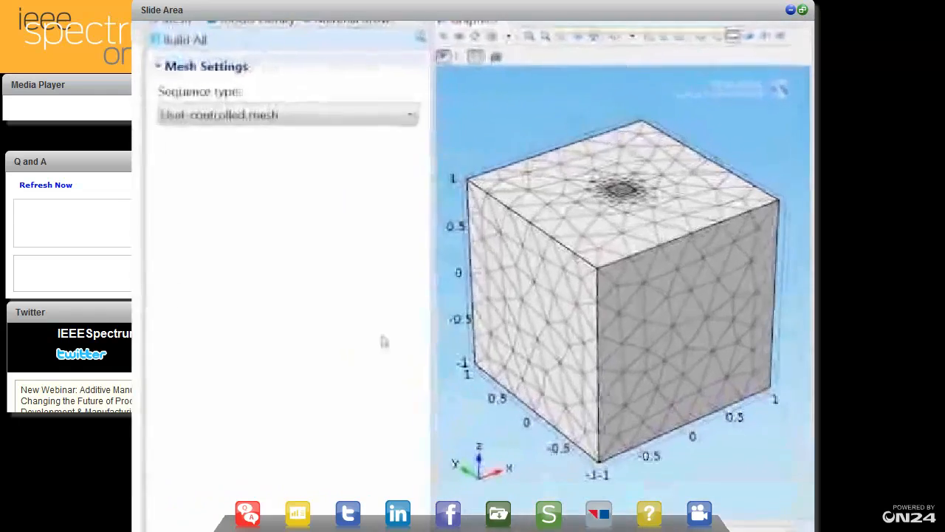
- Hide the top and front faces of the surrounding air block and zoom in to inspect the billet and coil mesh
click(745, 31)
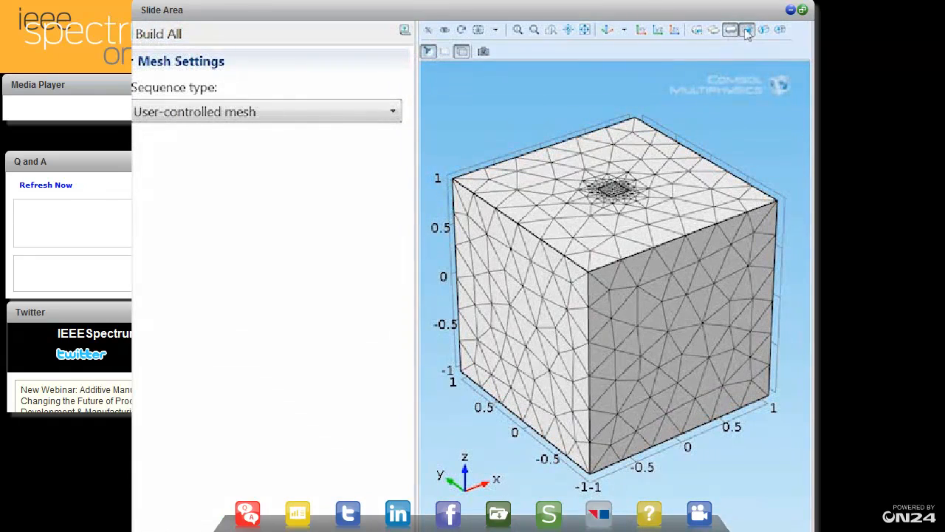
click(556, 193)
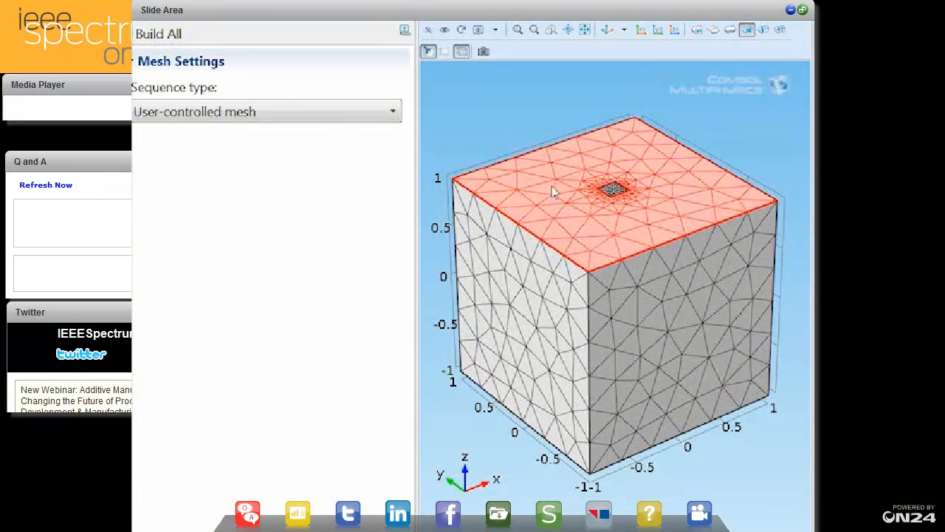
click(429, 30)
click(428, 30)
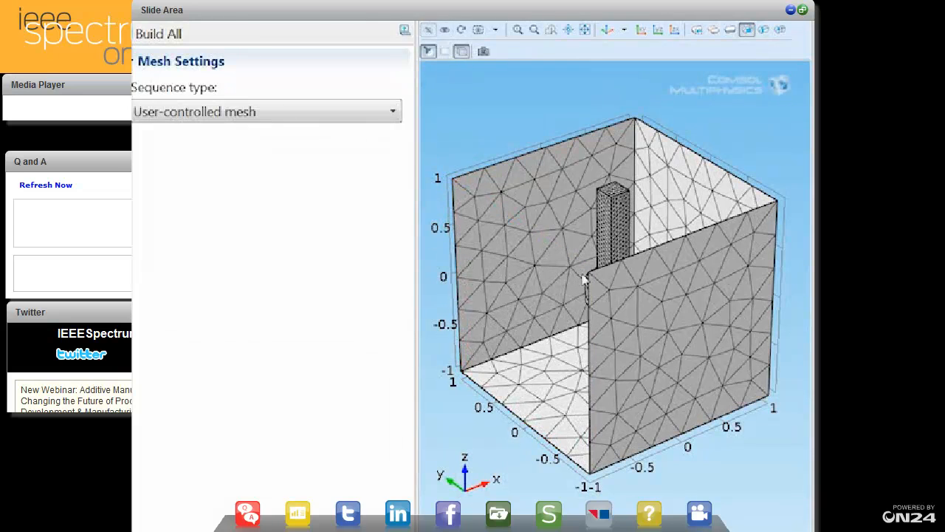
click(589, 280)
click(429, 29)
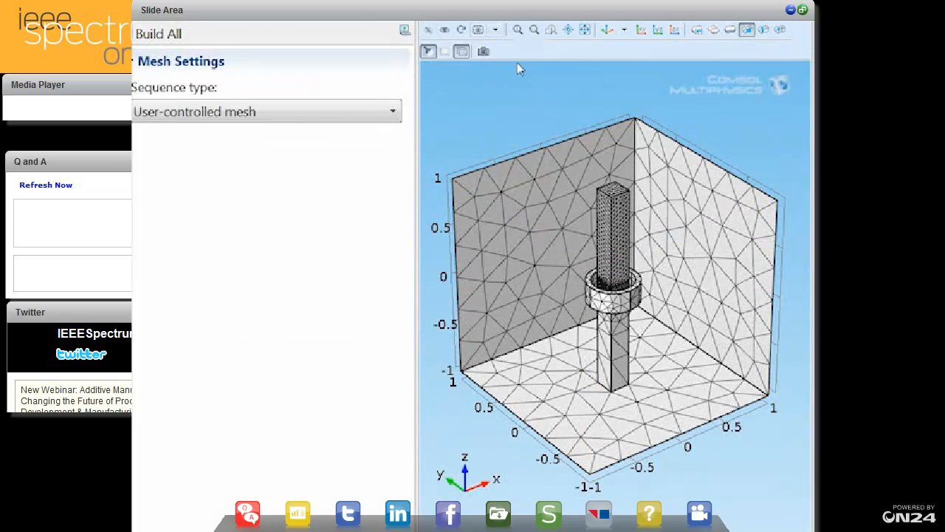
click(518, 30)
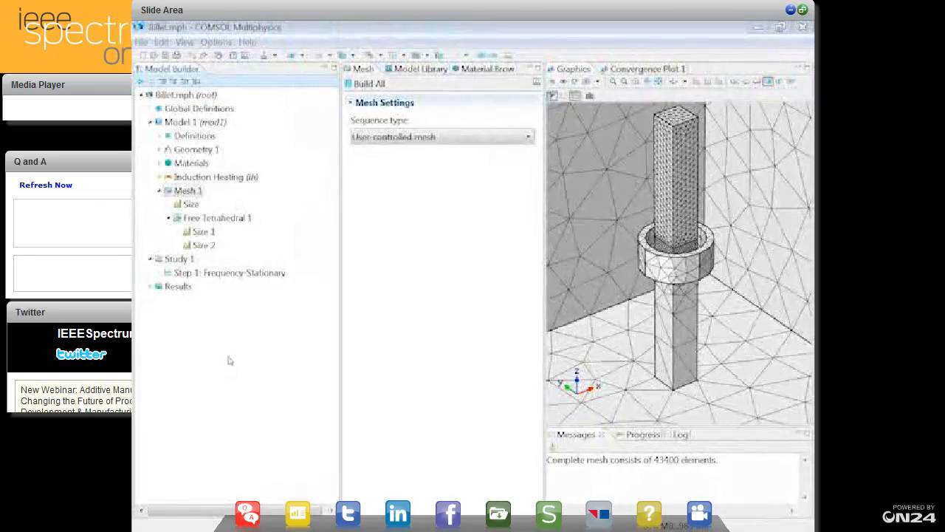
- Set the frequency of the Frequency-Stationary step to 50 and compute Study 1
click(244, 273)
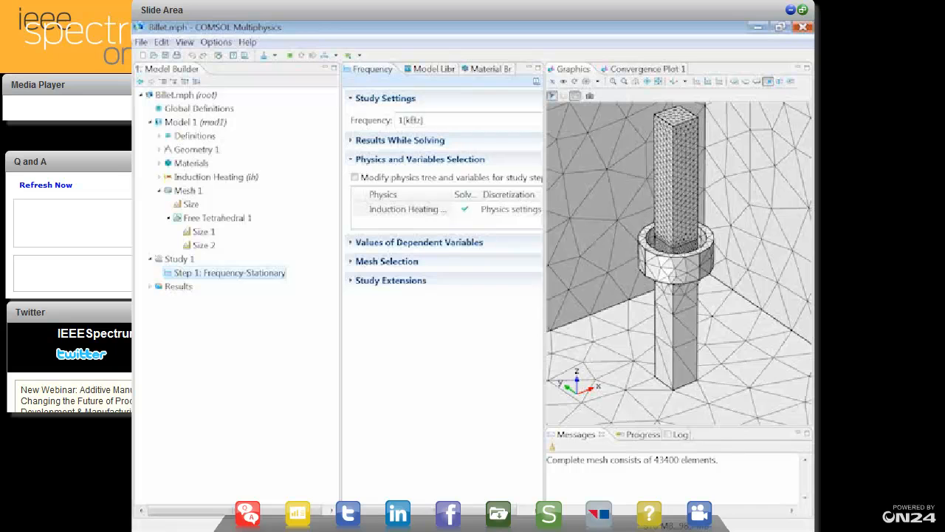
click(415, 133)
key(BackSpace)
key(BackSpace)
text(50)
right_click(184, 260)
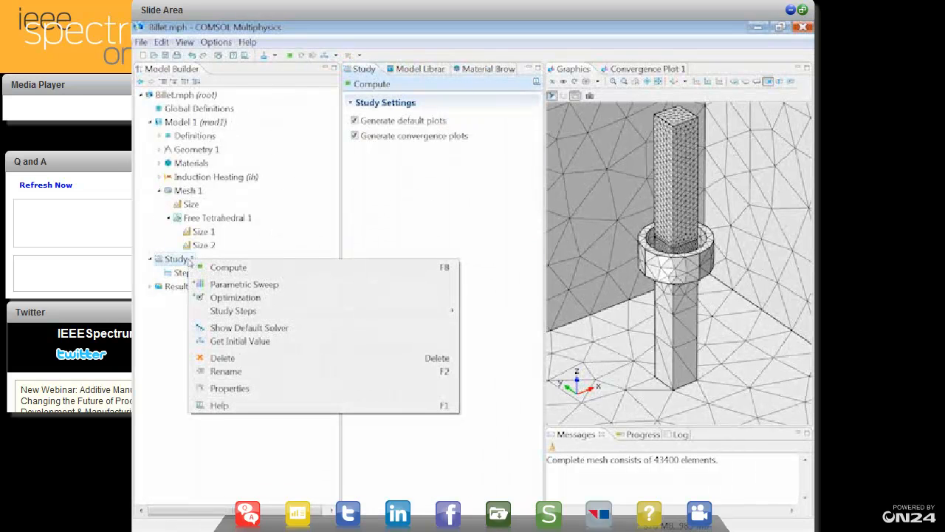
click(228, 268)
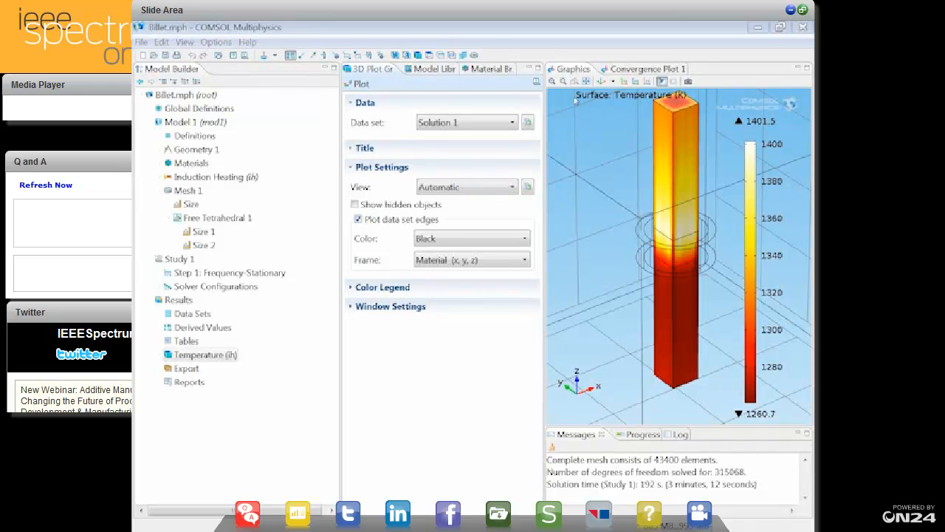
- Enlarge the temperature plot to fill the workspace and show it in the default 3D view
double_click(574, 68)
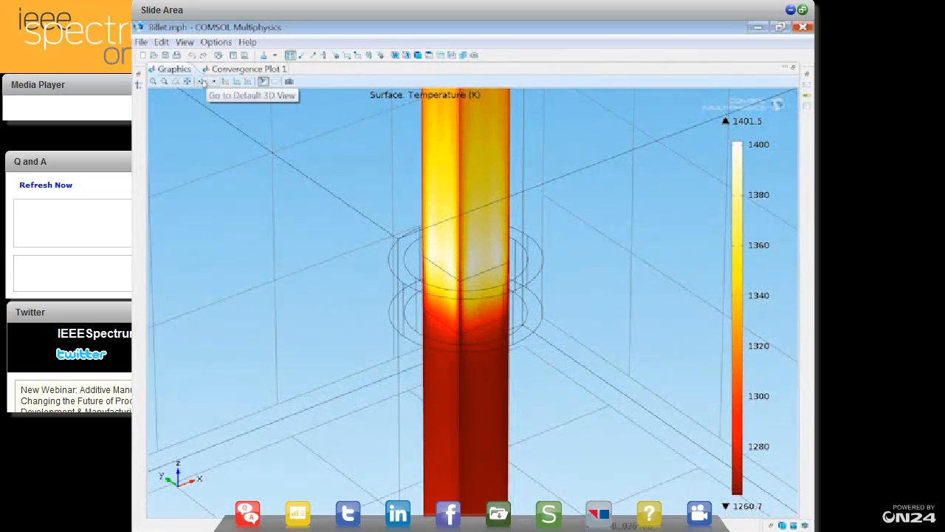
click(203, 81)
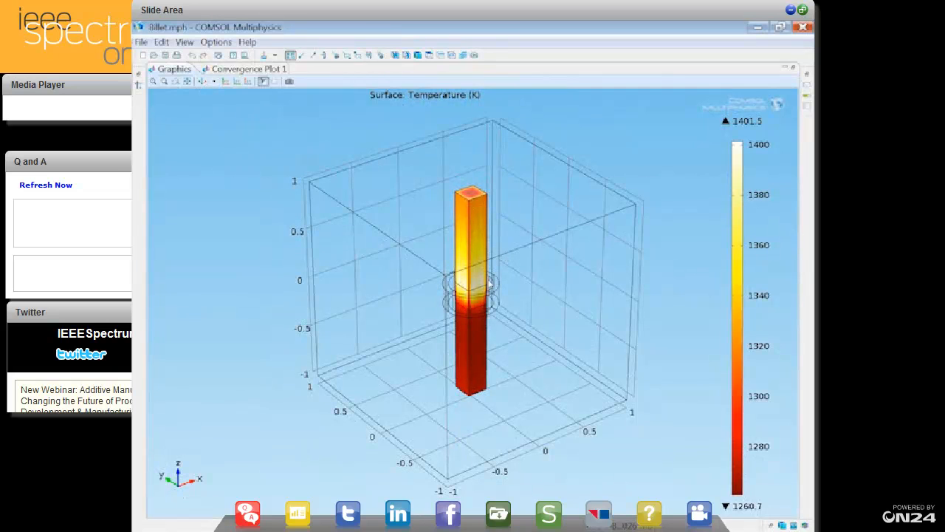